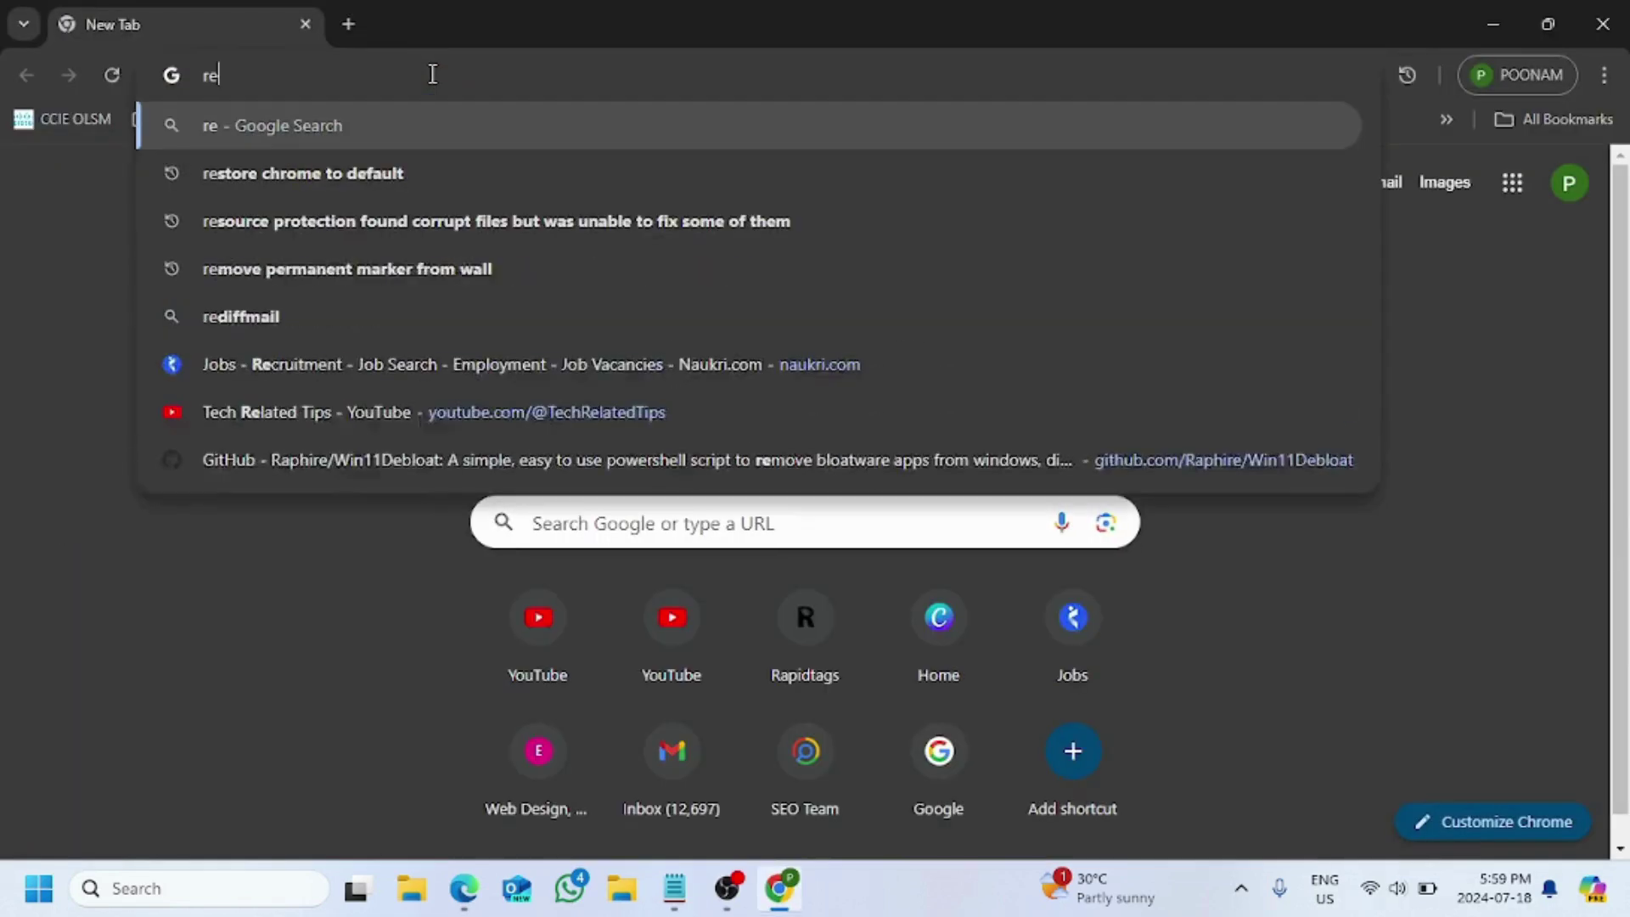
type("vo unin")
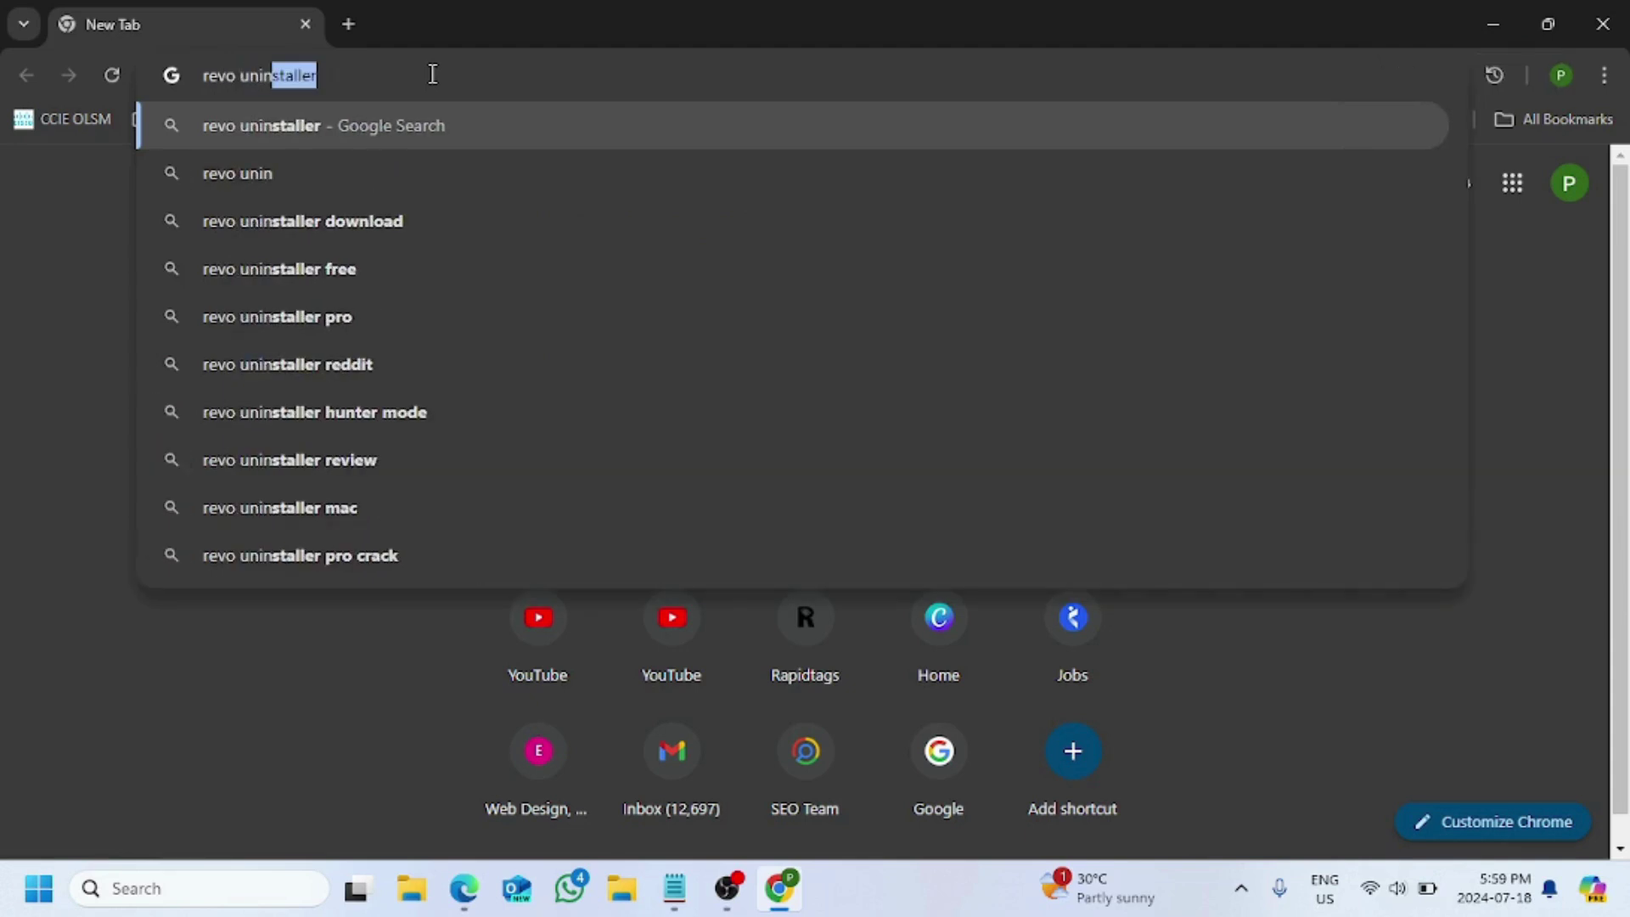
- Search Google for 'revo uninstaller download' from the address bar suggestion
left_click(332, 223)
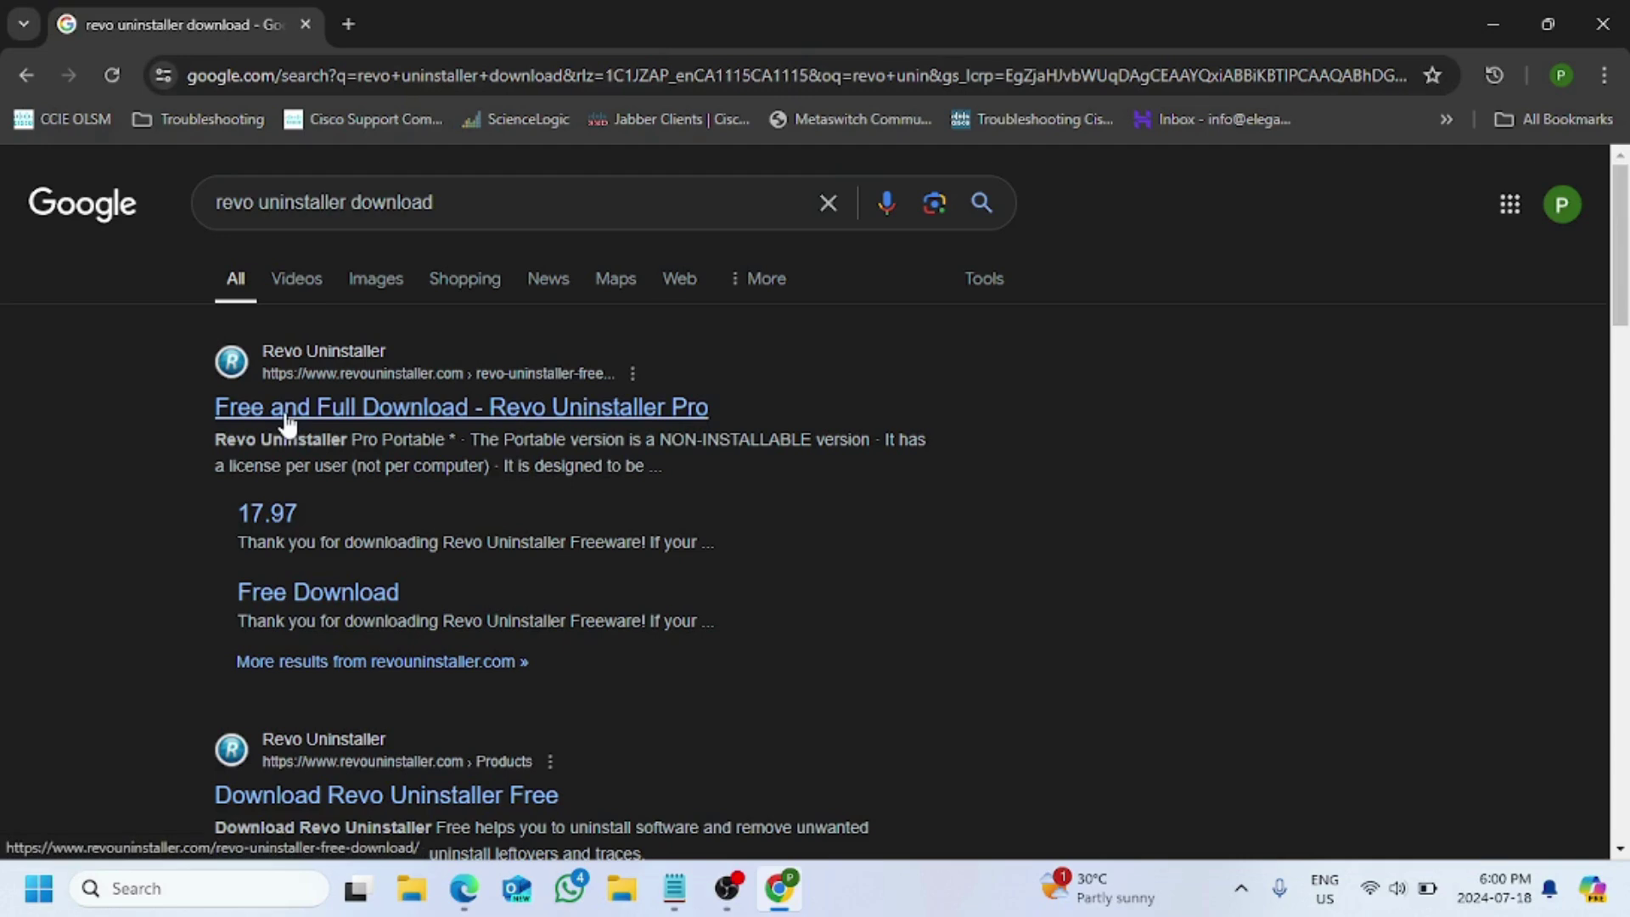
- Download the free edition of Revo Uninstaller from its download page, dismissing the promo popup
left_click(286, 418)
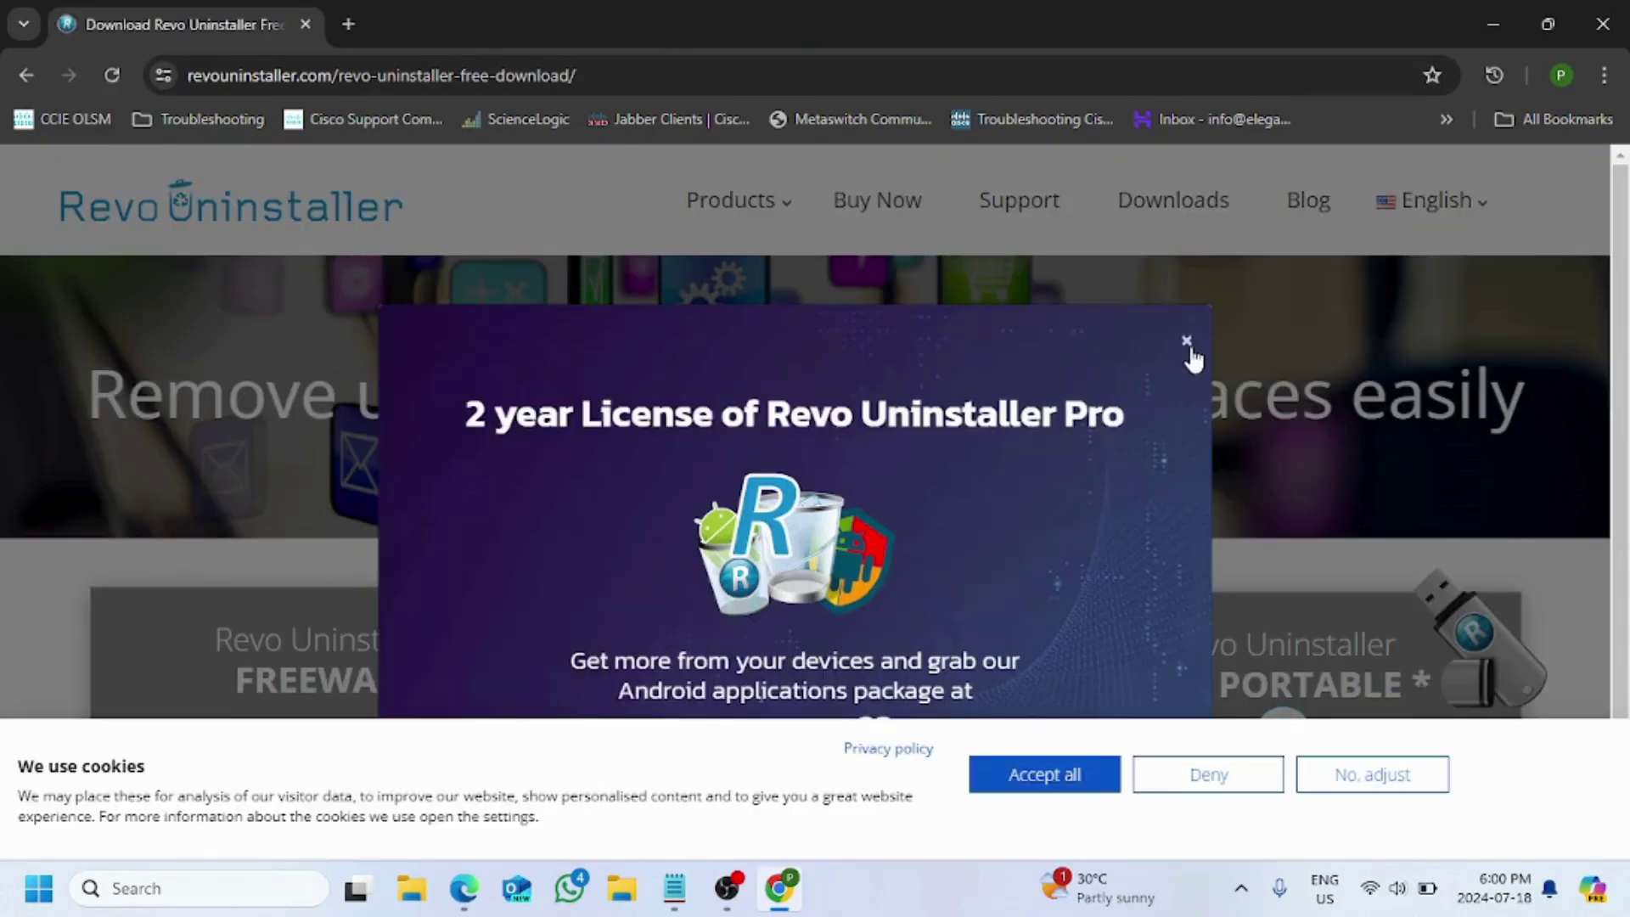
left_click(1186, 342)
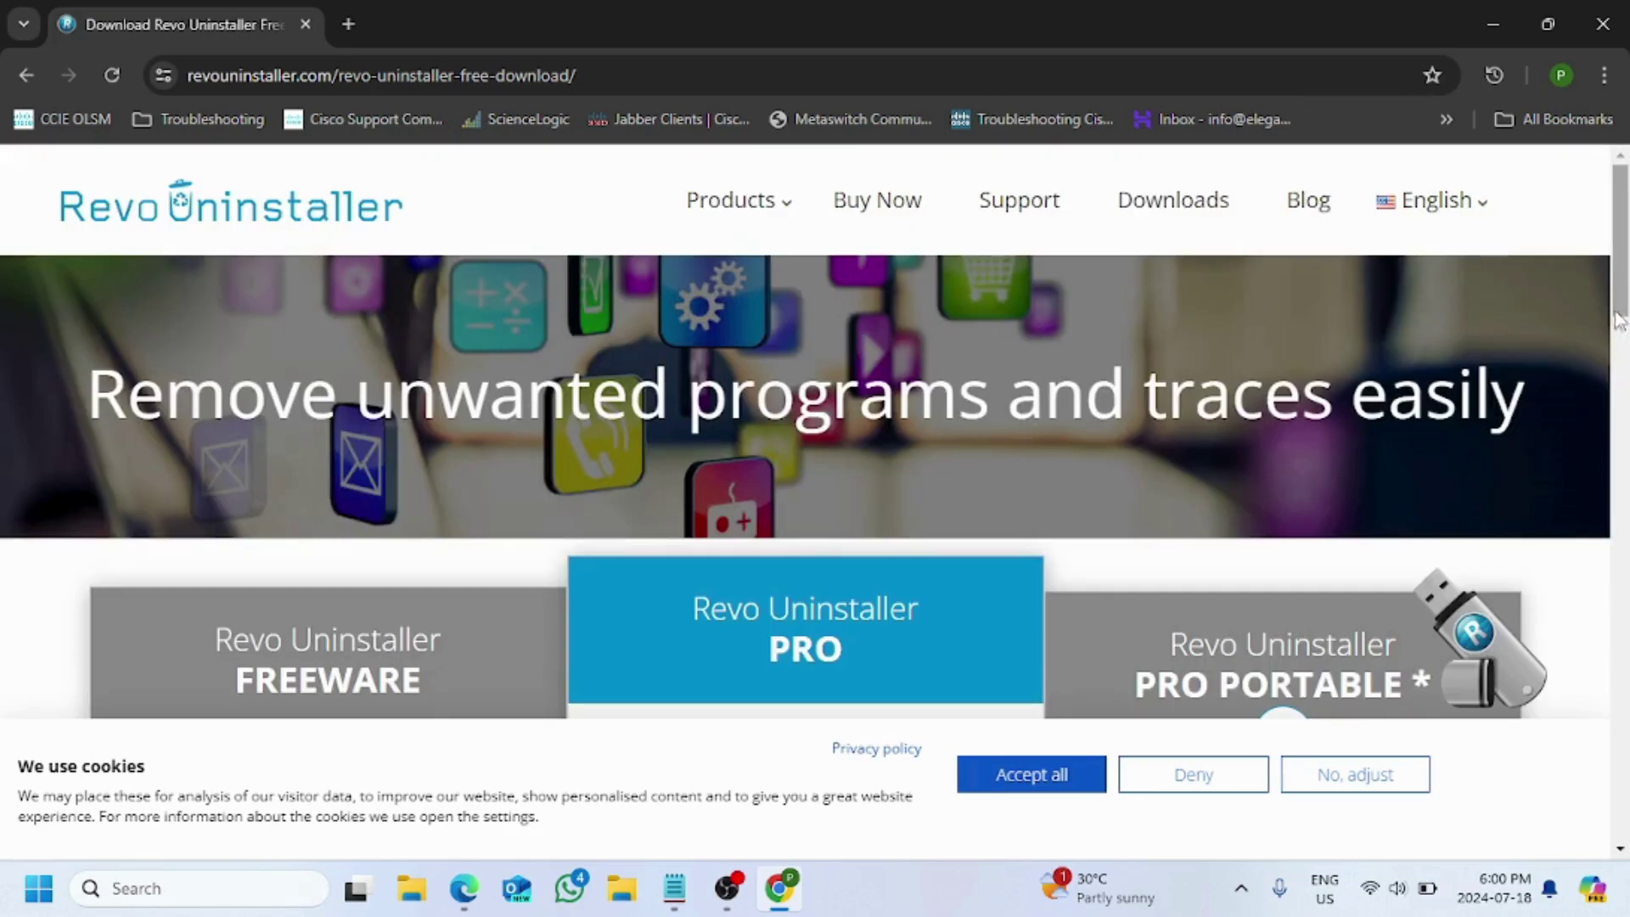
left_click_drag(1621, 297, 1621, 359)
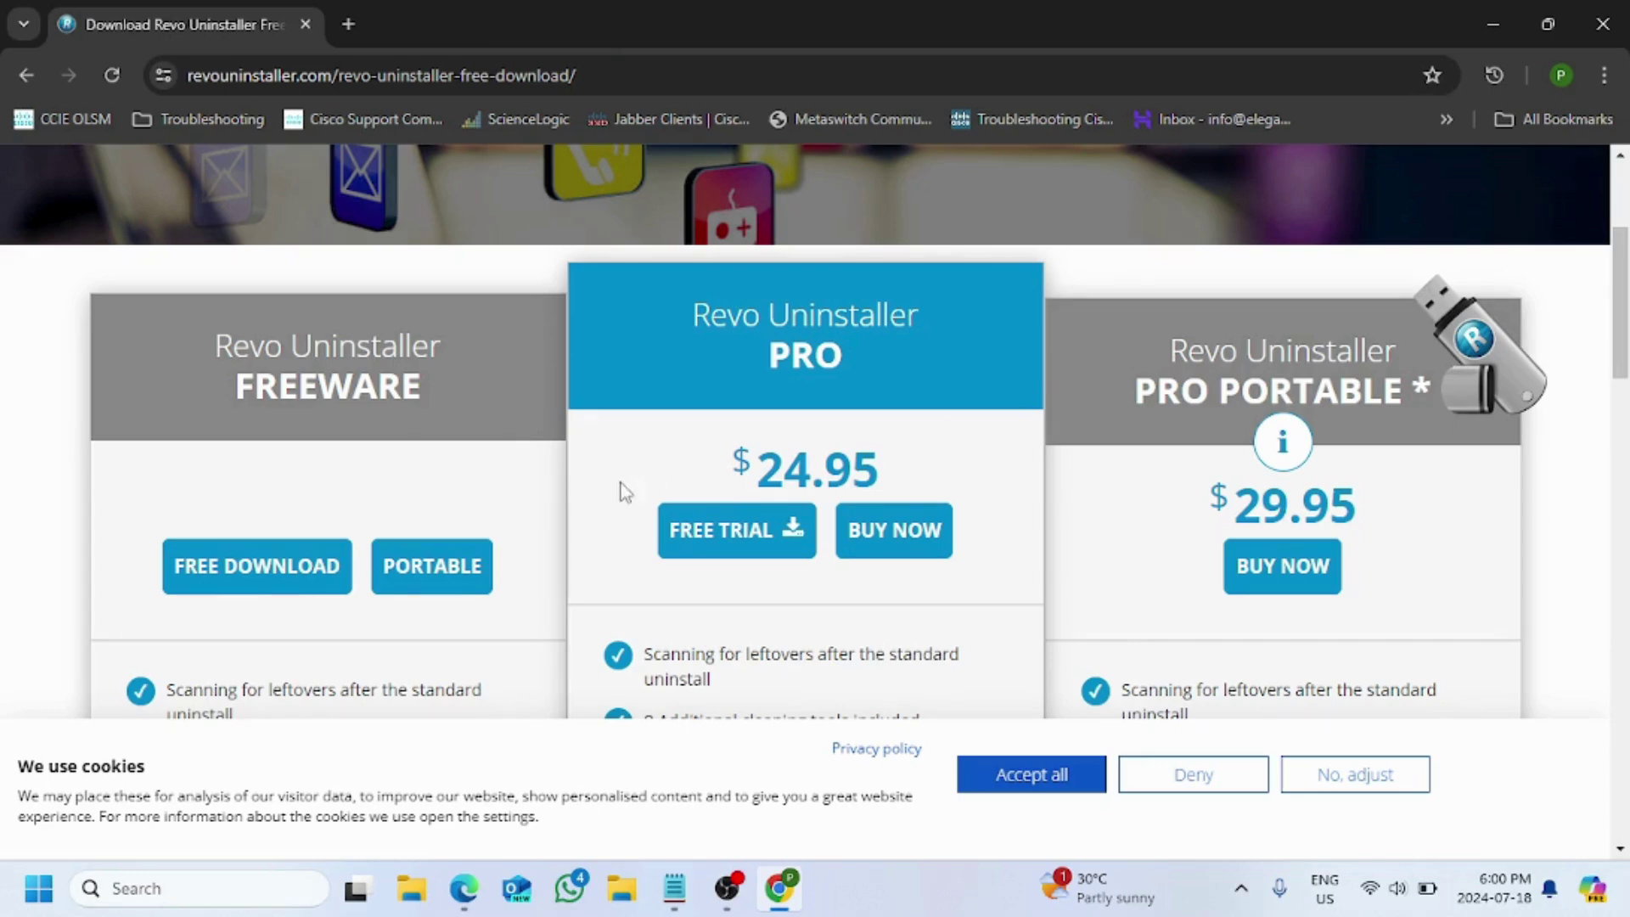
left_click(301, 583)
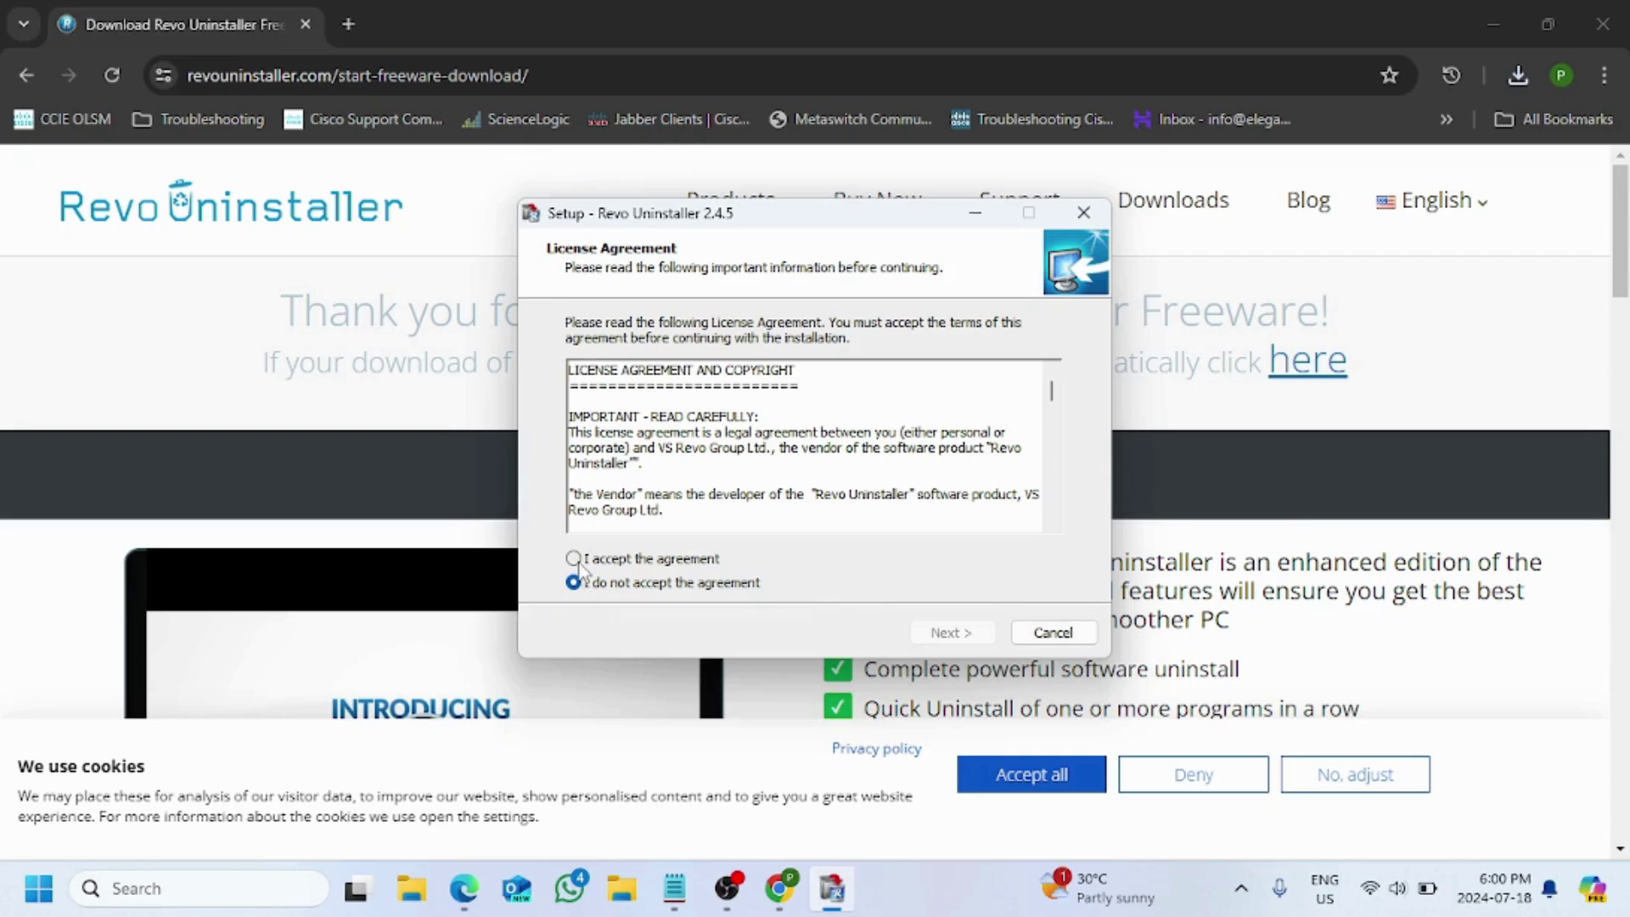
- Accept the license and install Revo Uninstaller 2.4.5 with the default folder
left_click(574, 558)
left_click(932, 635)
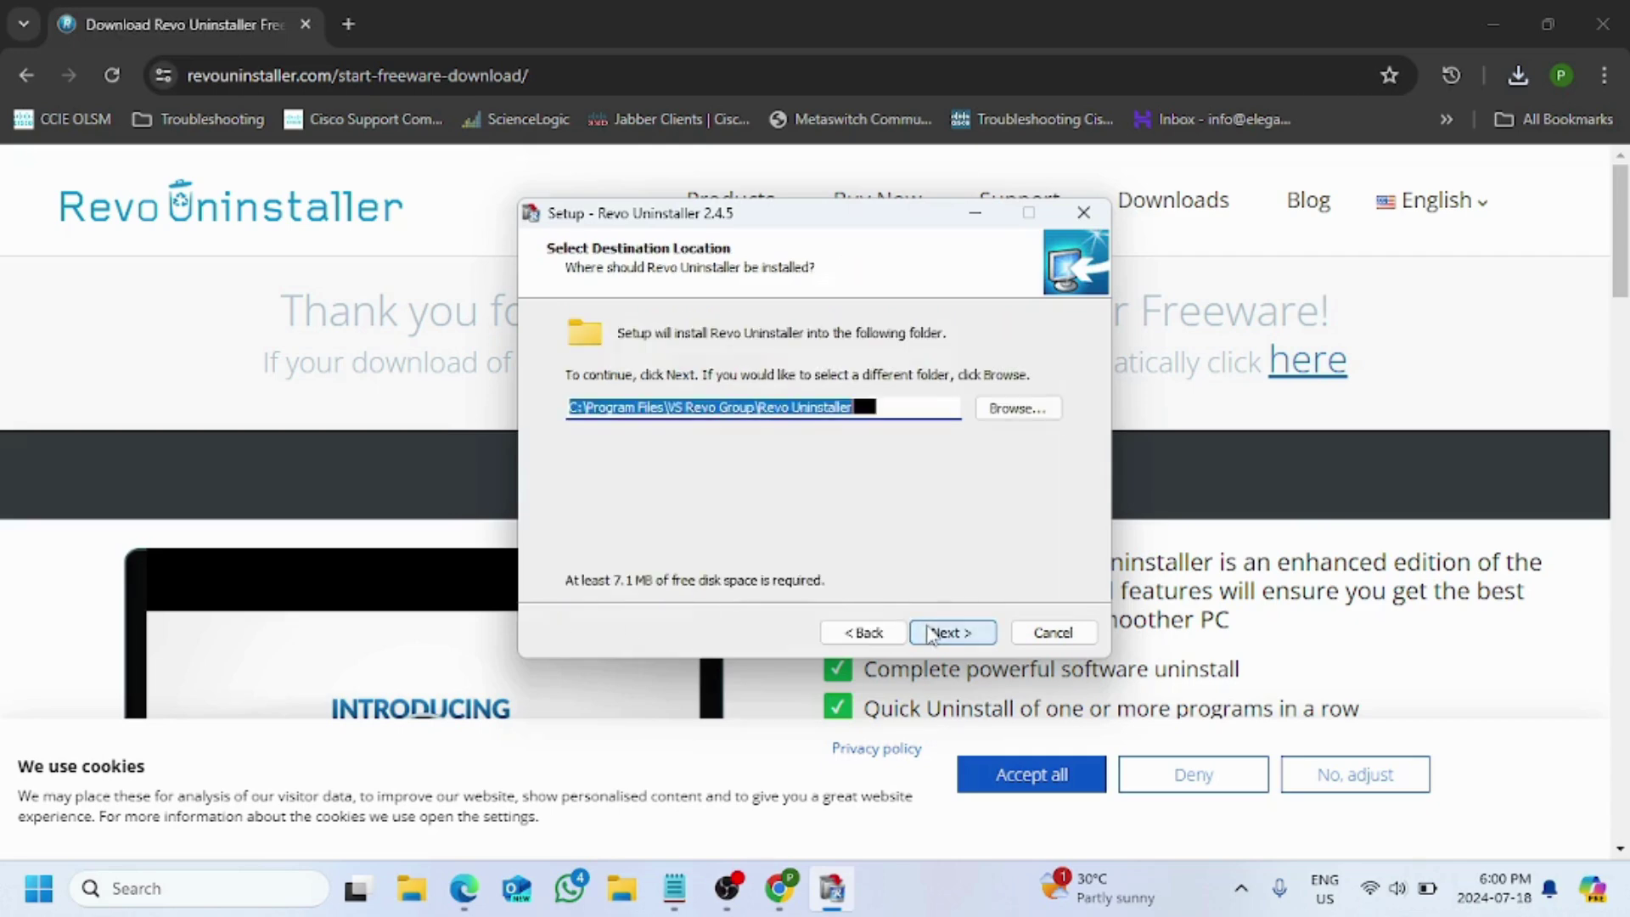
left_click(931, 636)
left_click(932, 636)
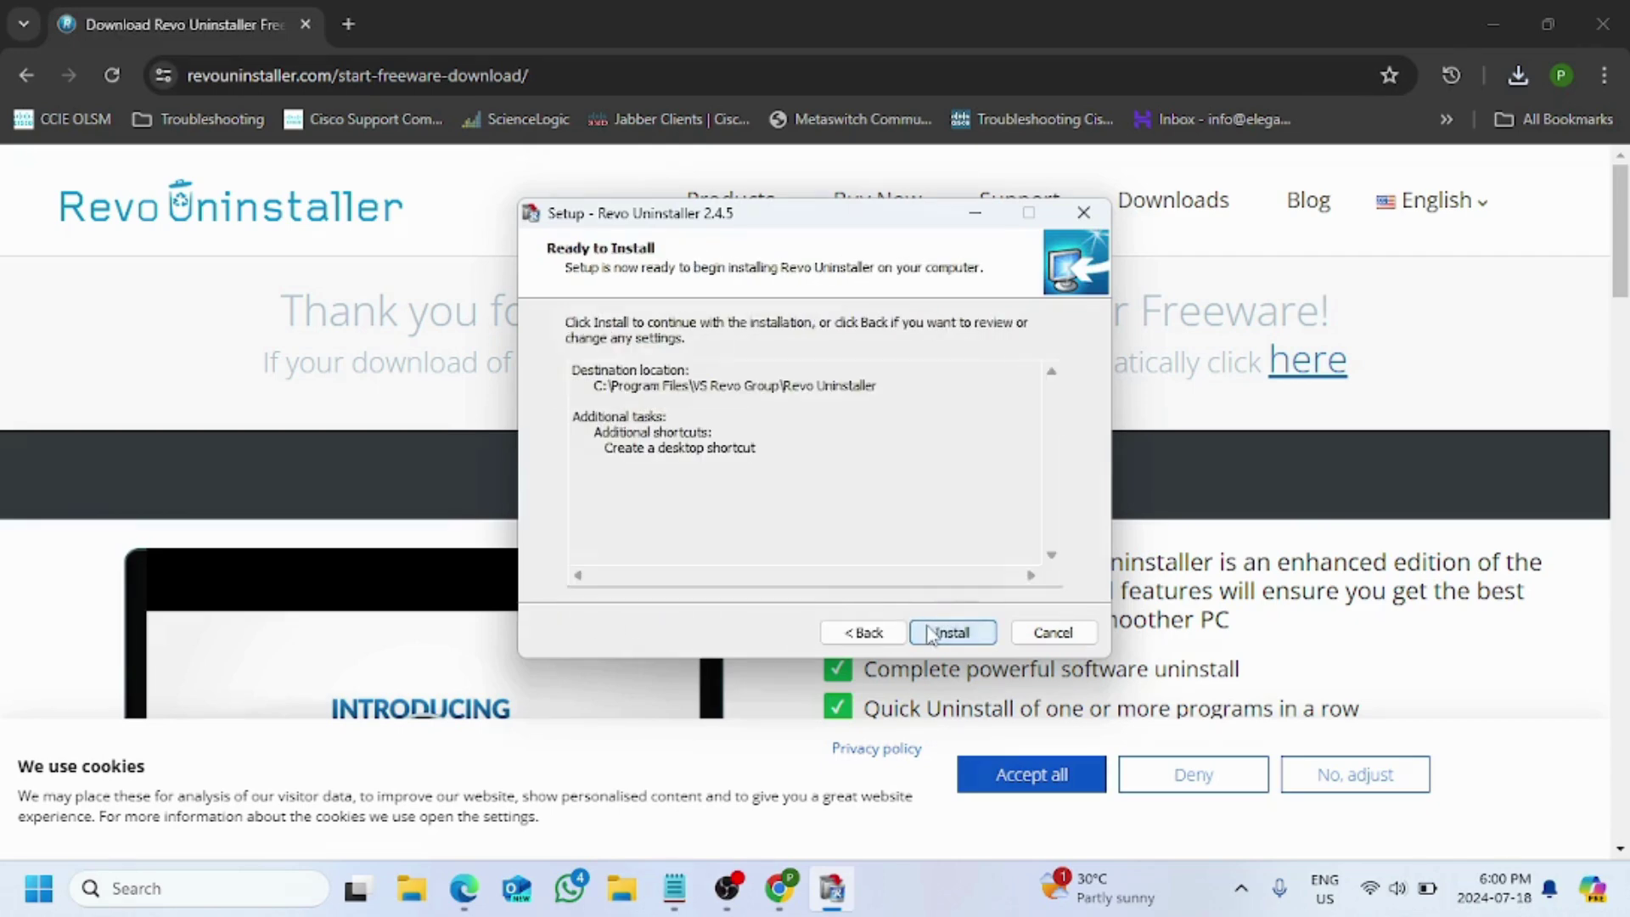
left_click(932, 636)
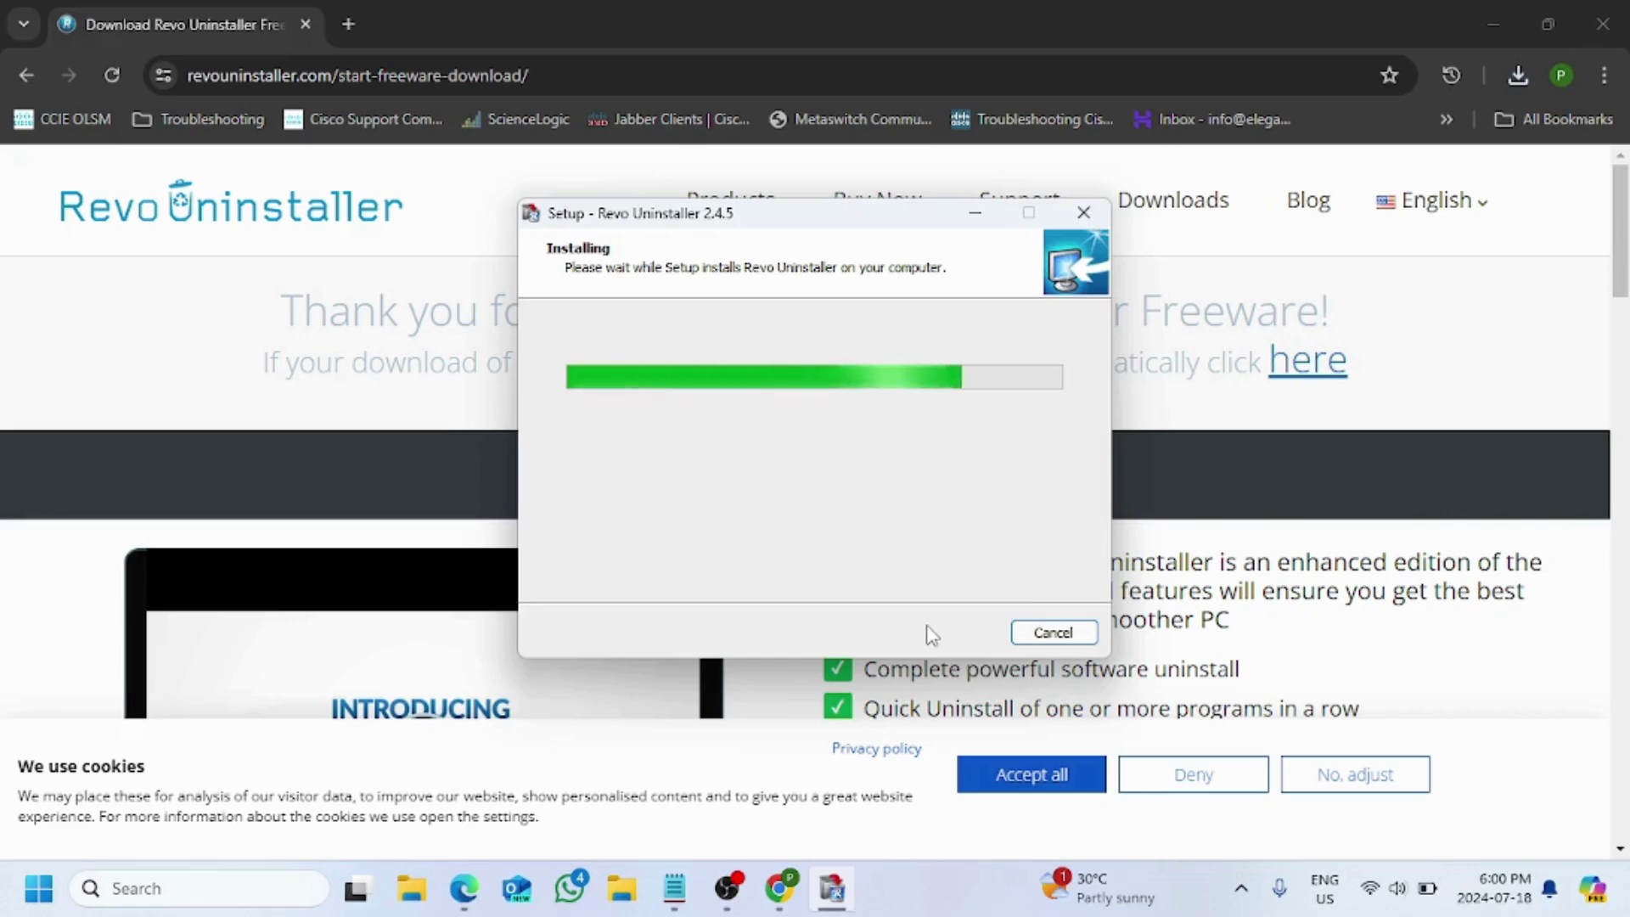
- Finish setup without launching Revo Uninstaller and close the browser windows
left_click(1605, 29)
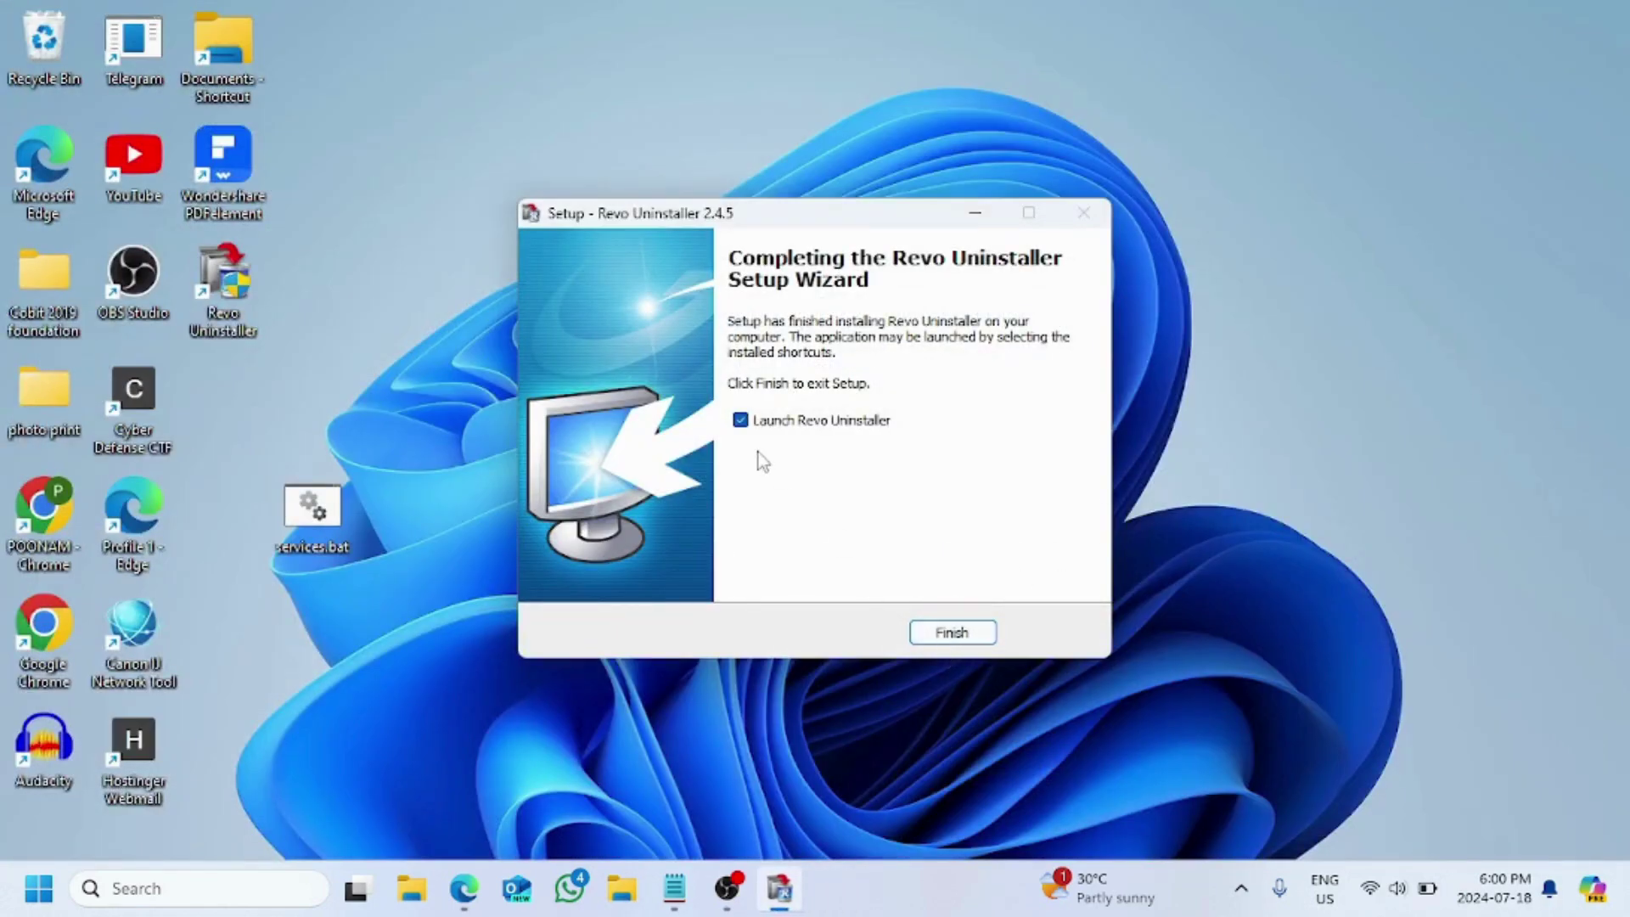
left_click(743, 423)
left_click(955, 632)
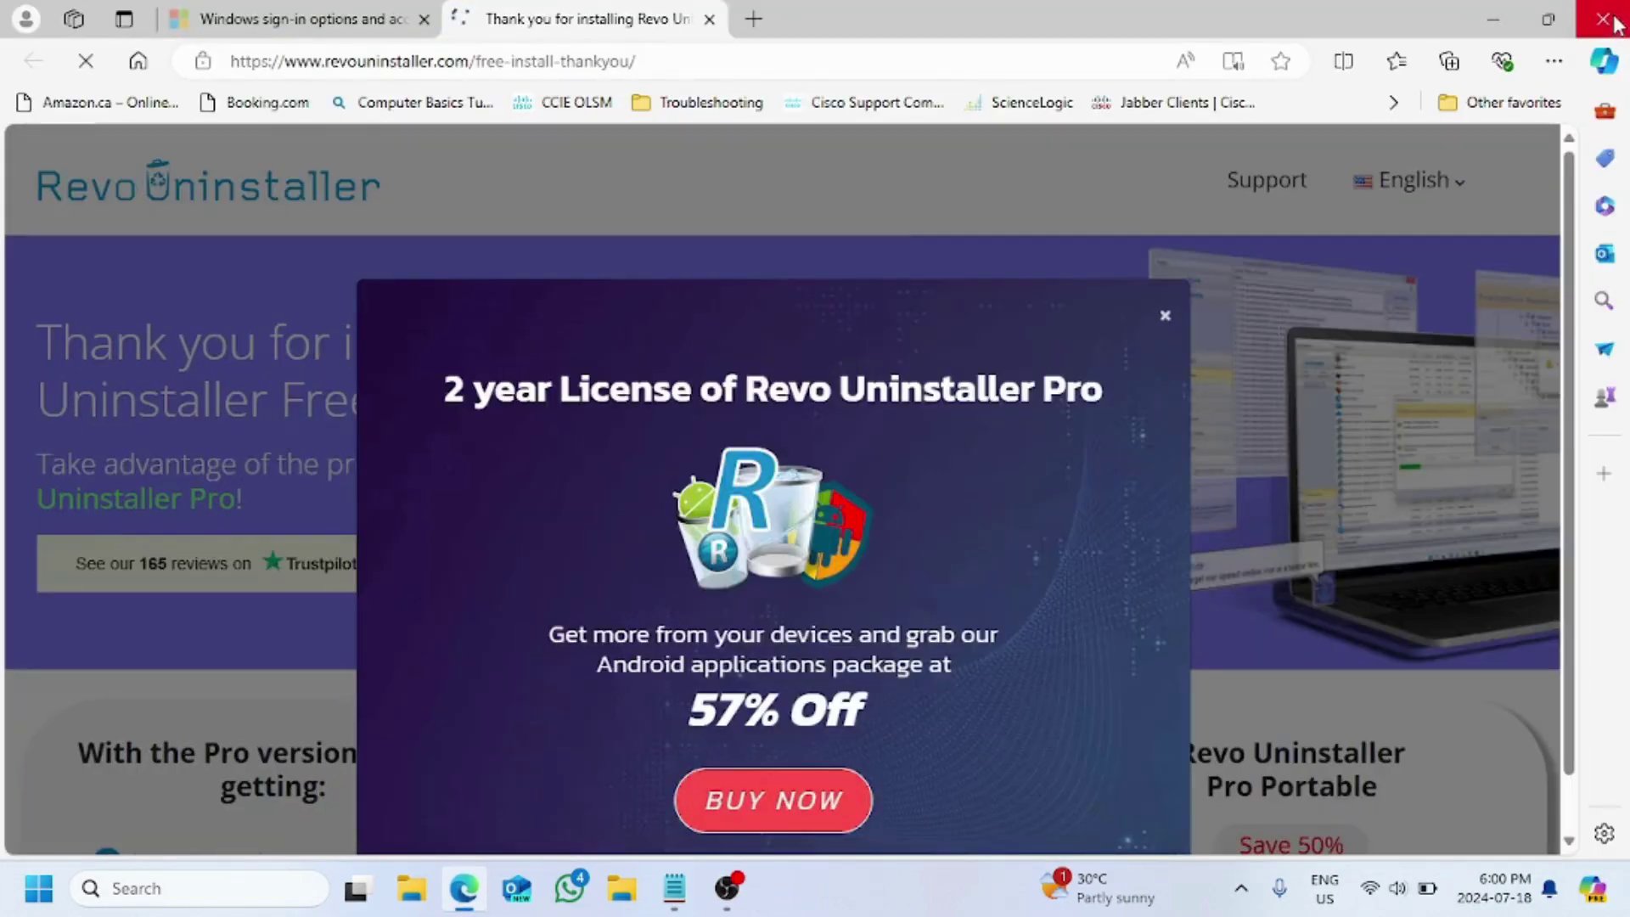
left_click(1618, 23)
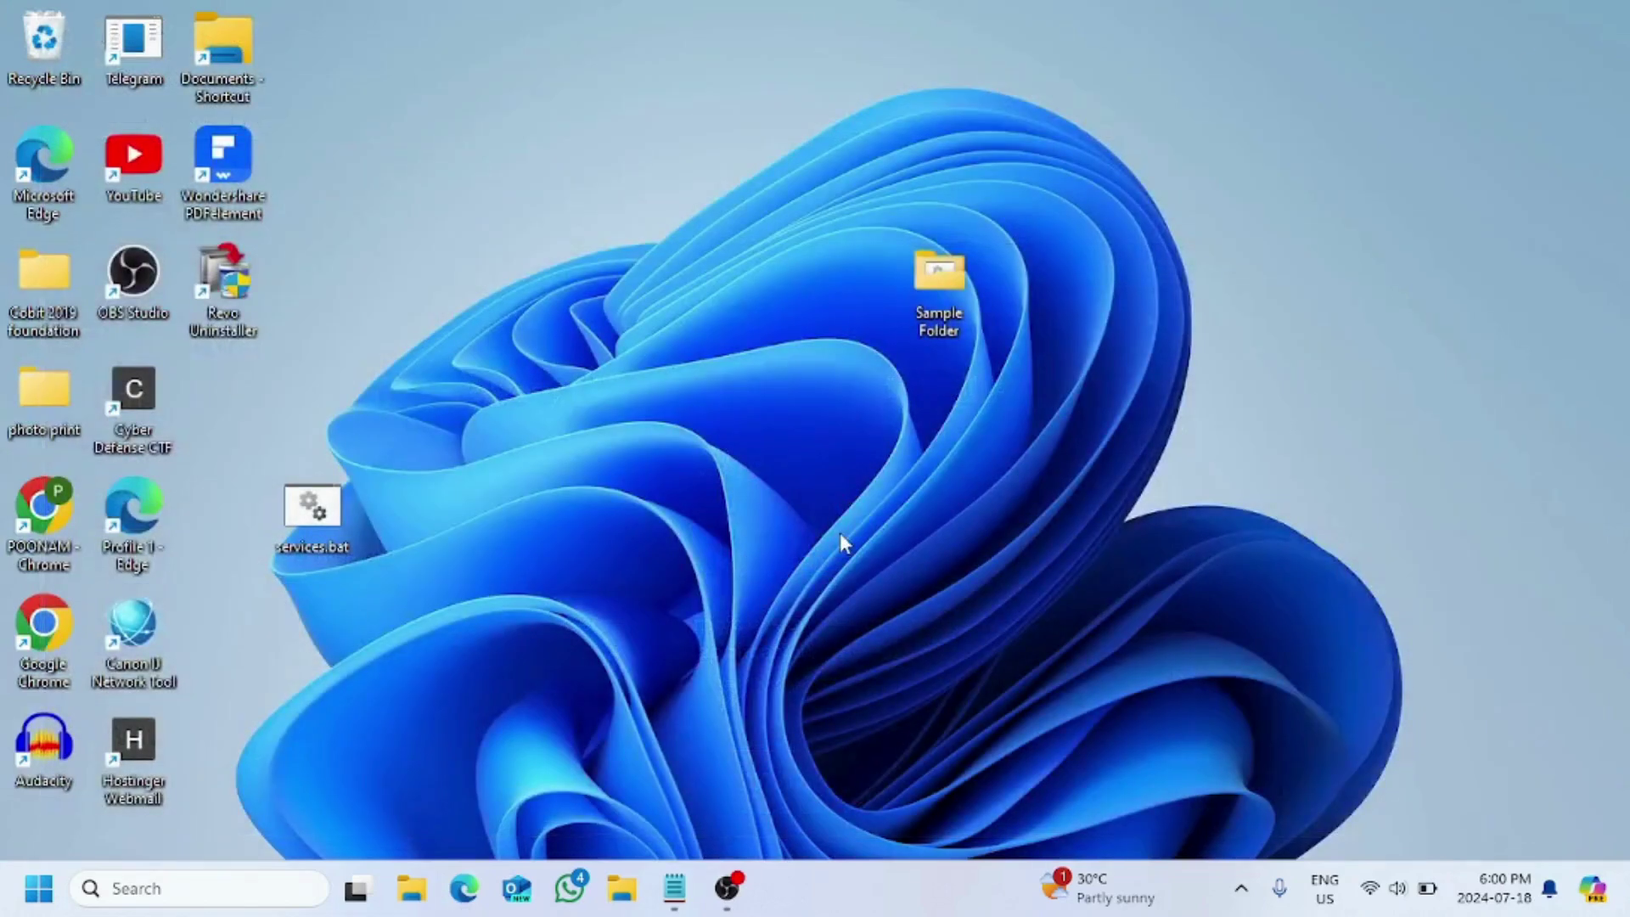
- Find and open the Settings Installed apps page via Windows Search
left_click(203, 891)
type("in")
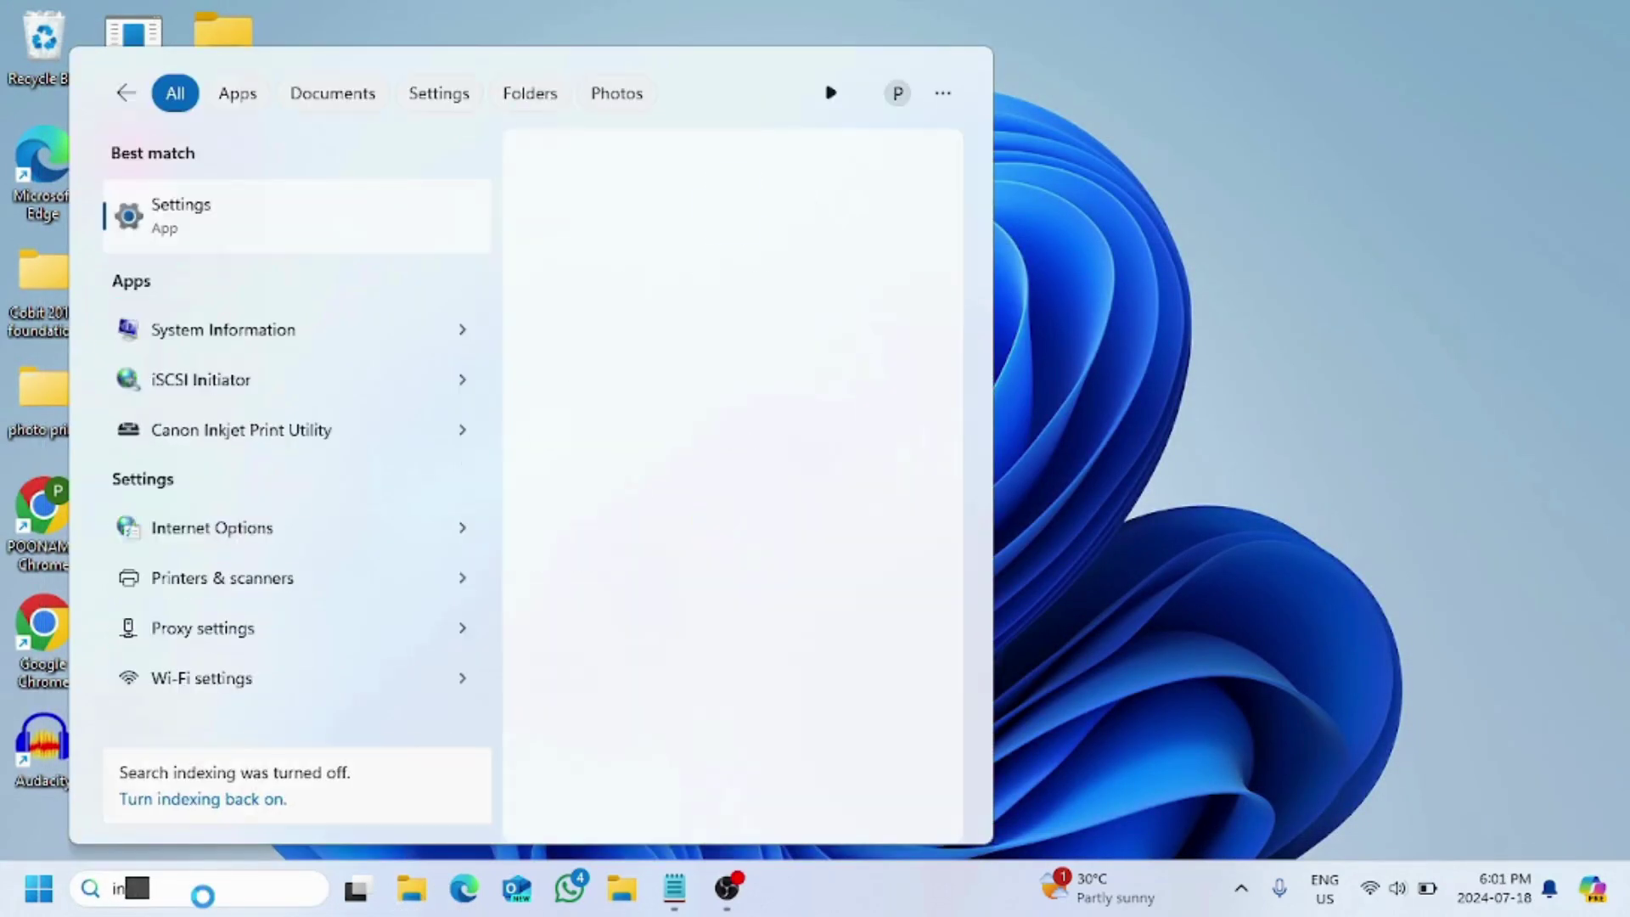
type("stalled apps")
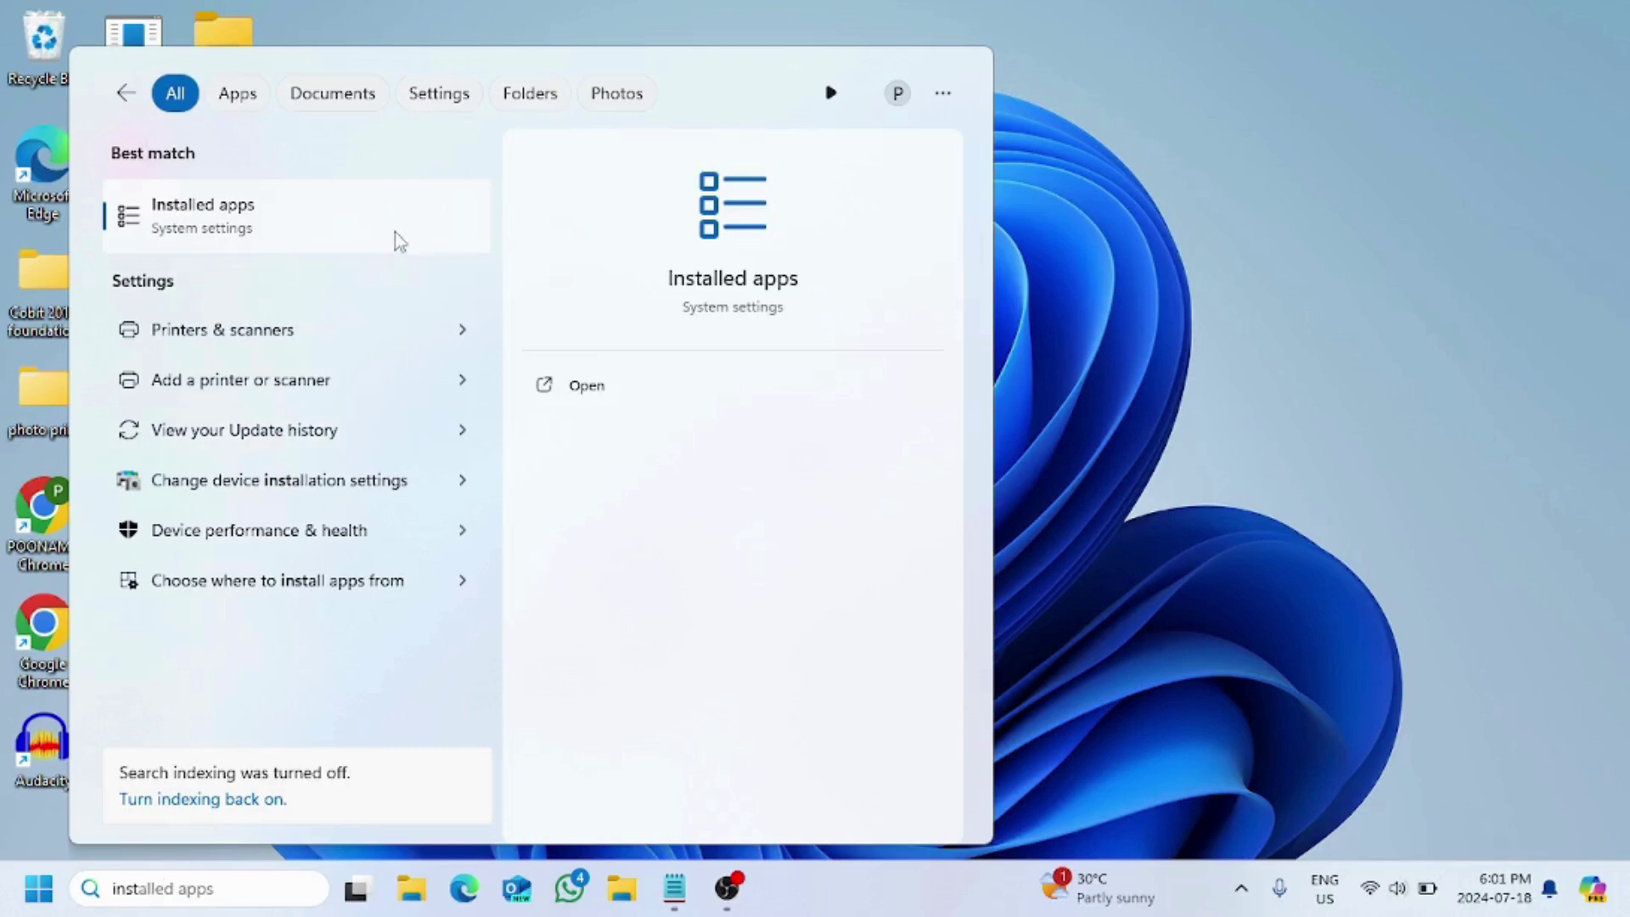
left_click(394, 227)
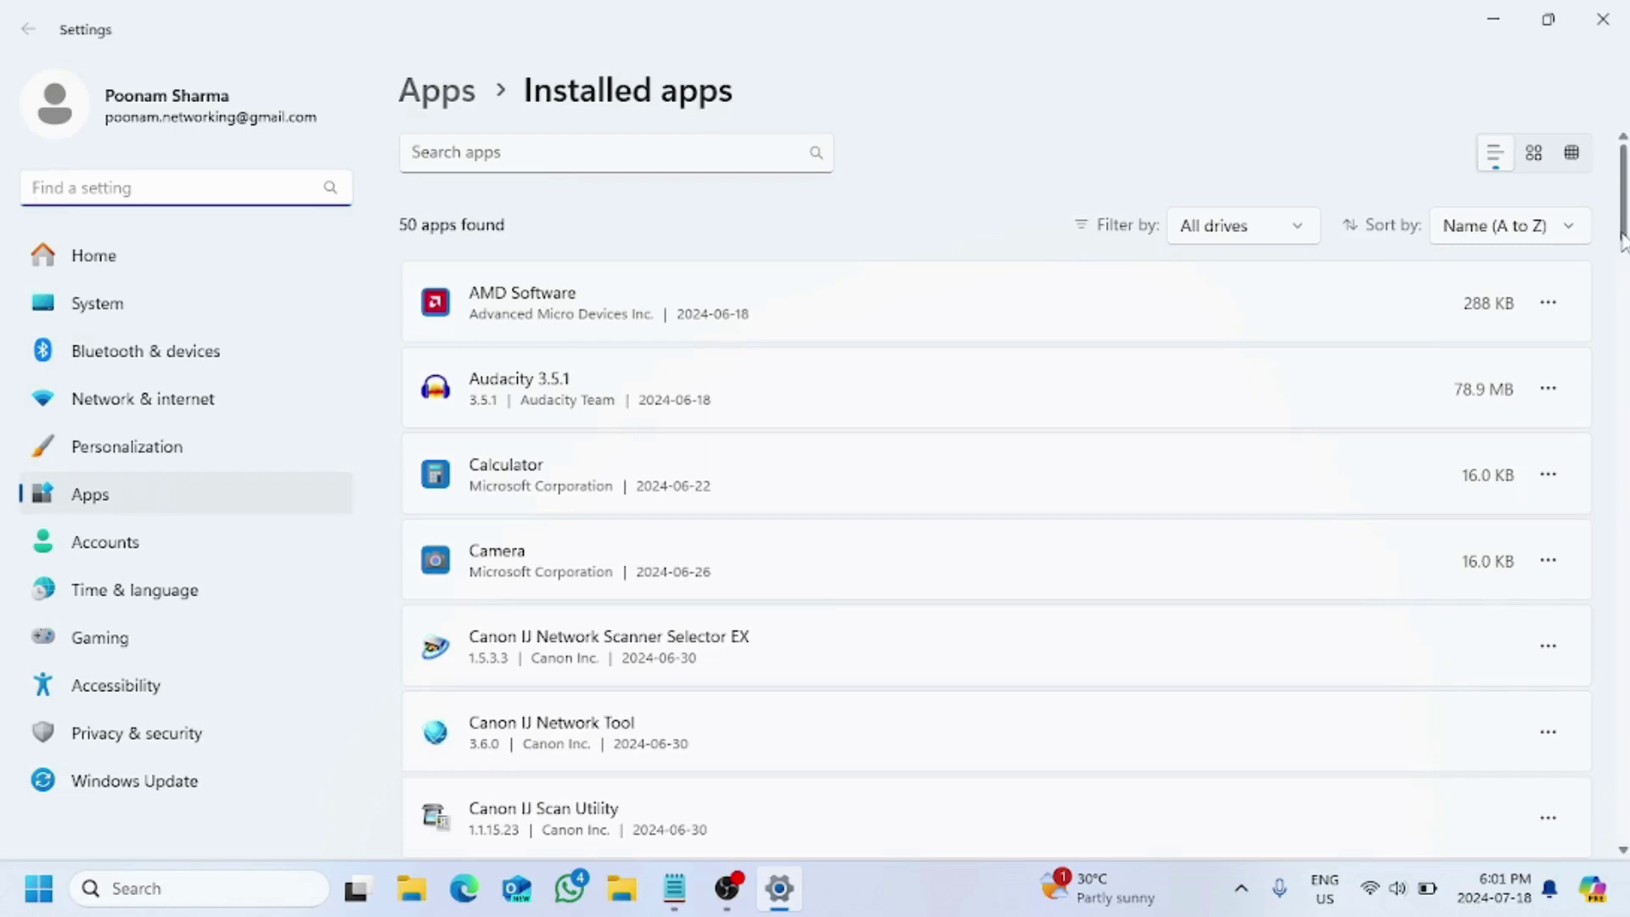
left_click_drag(1624, 235, 1624, 644)
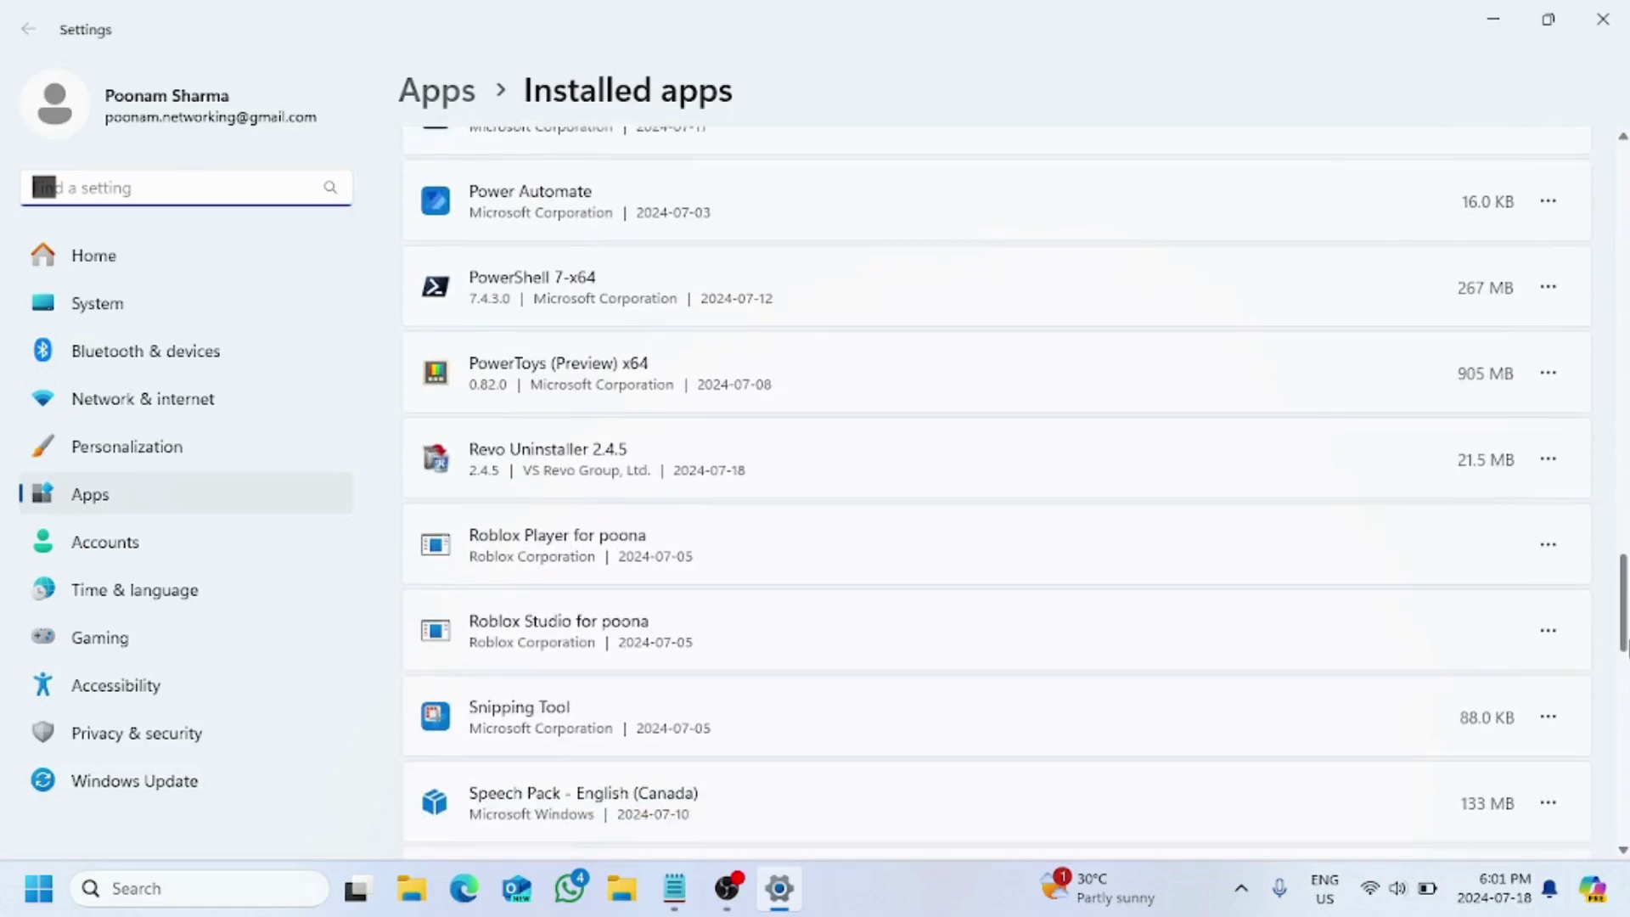
- Attempt to uninstall Roblox Player from Settings and dismiss the missing installer error
left_click(1556, 540)
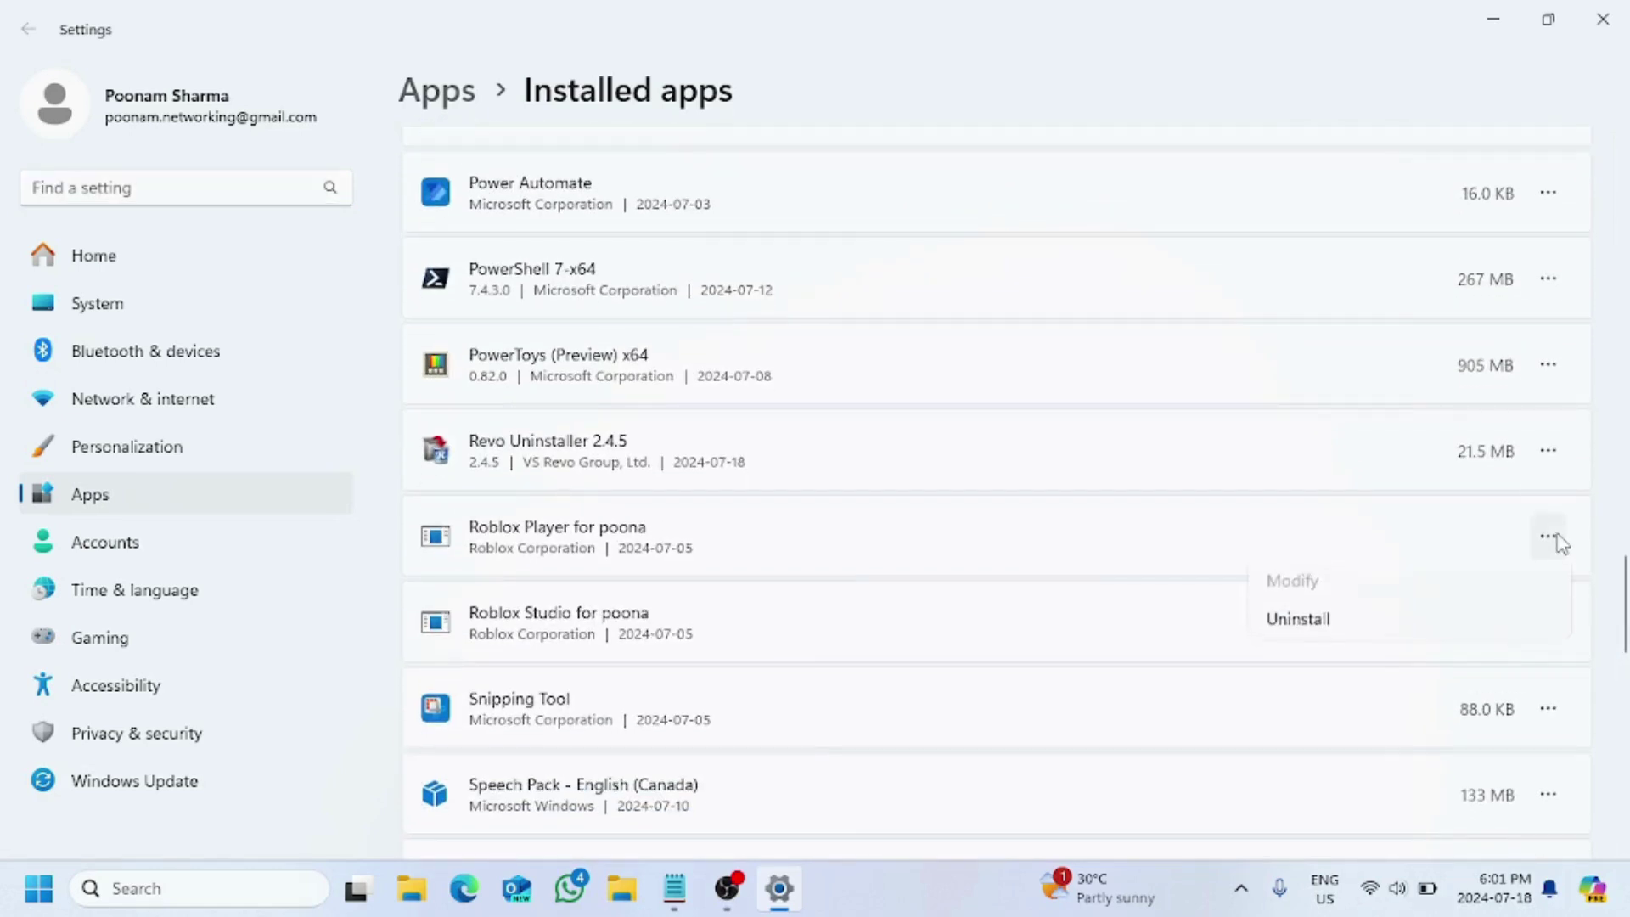
left_click(1329, 629)
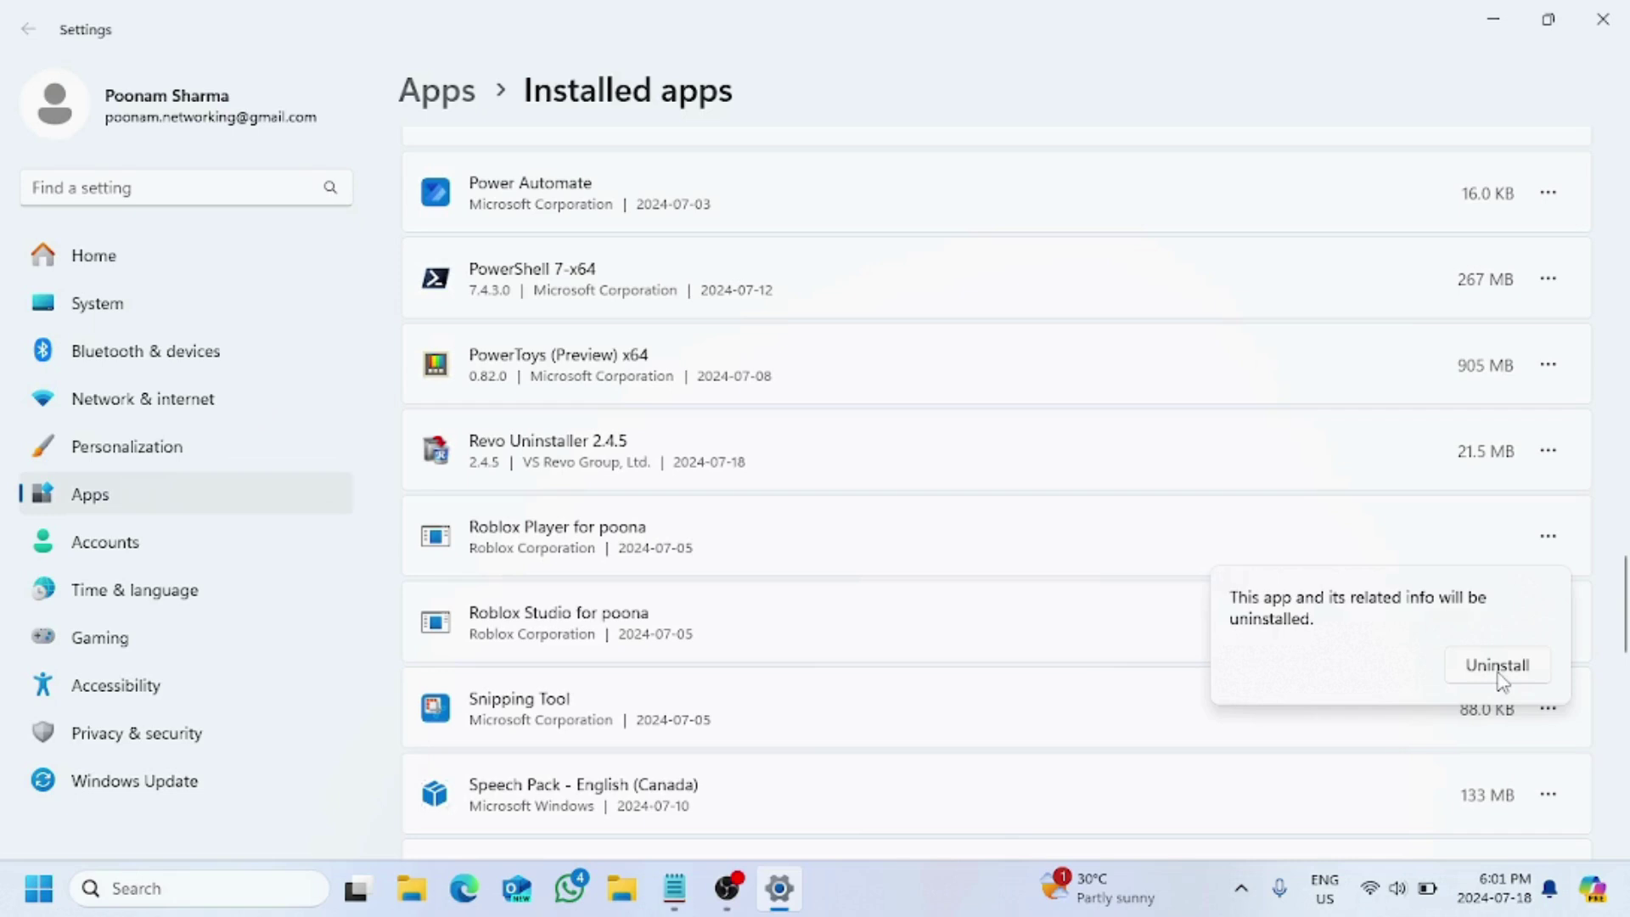
left_click(1497, 673)
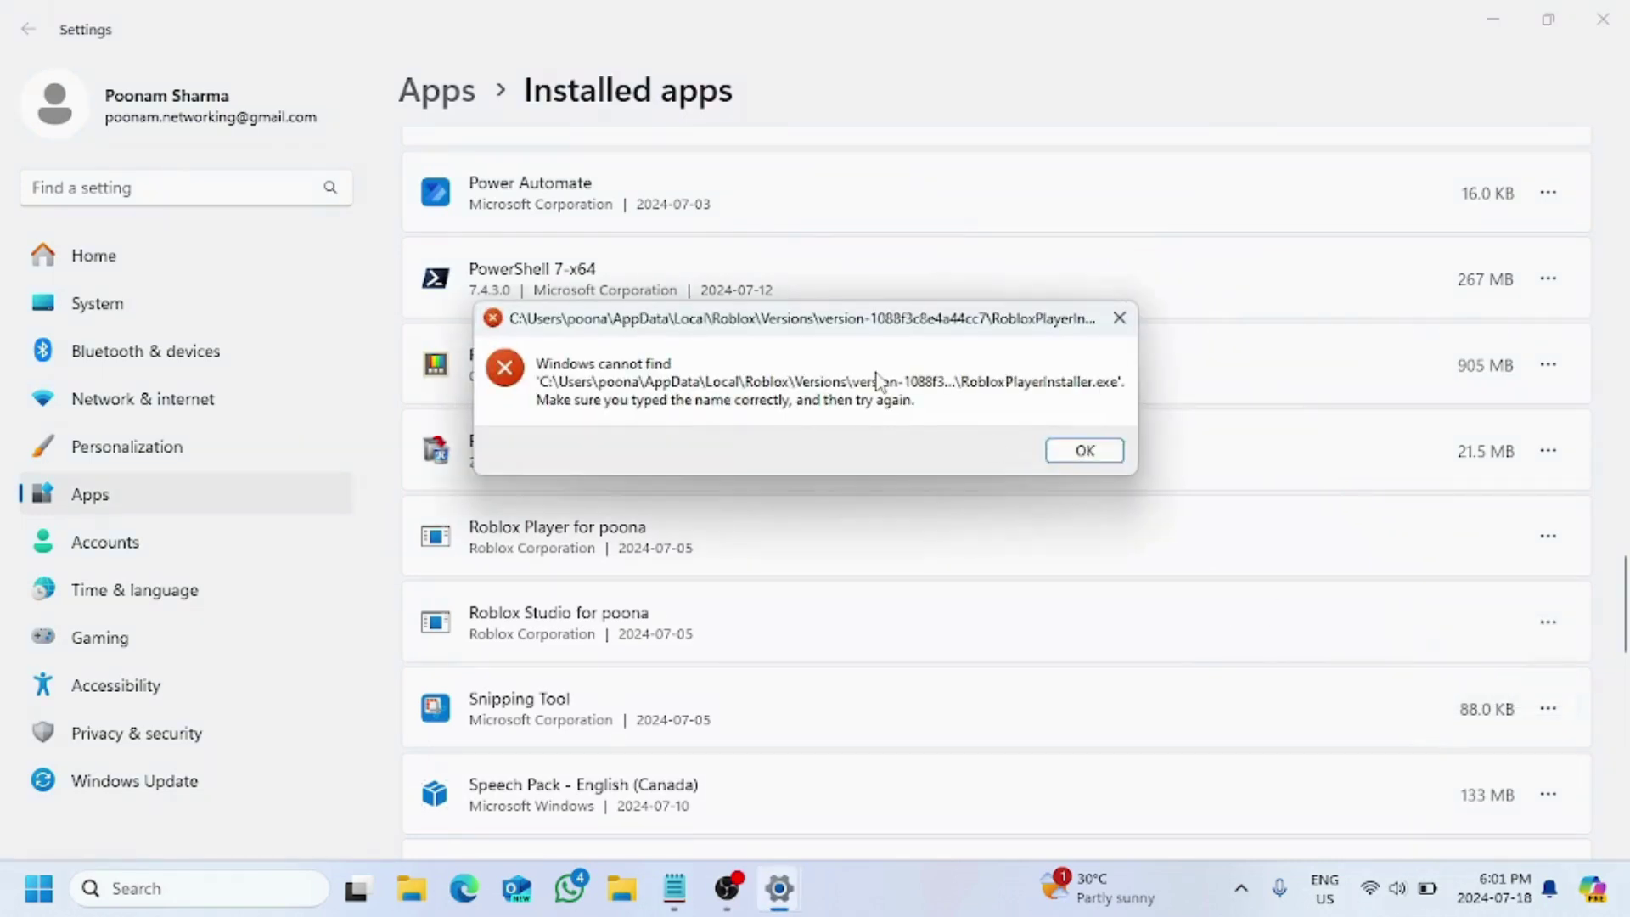
left_click(1085, 450)
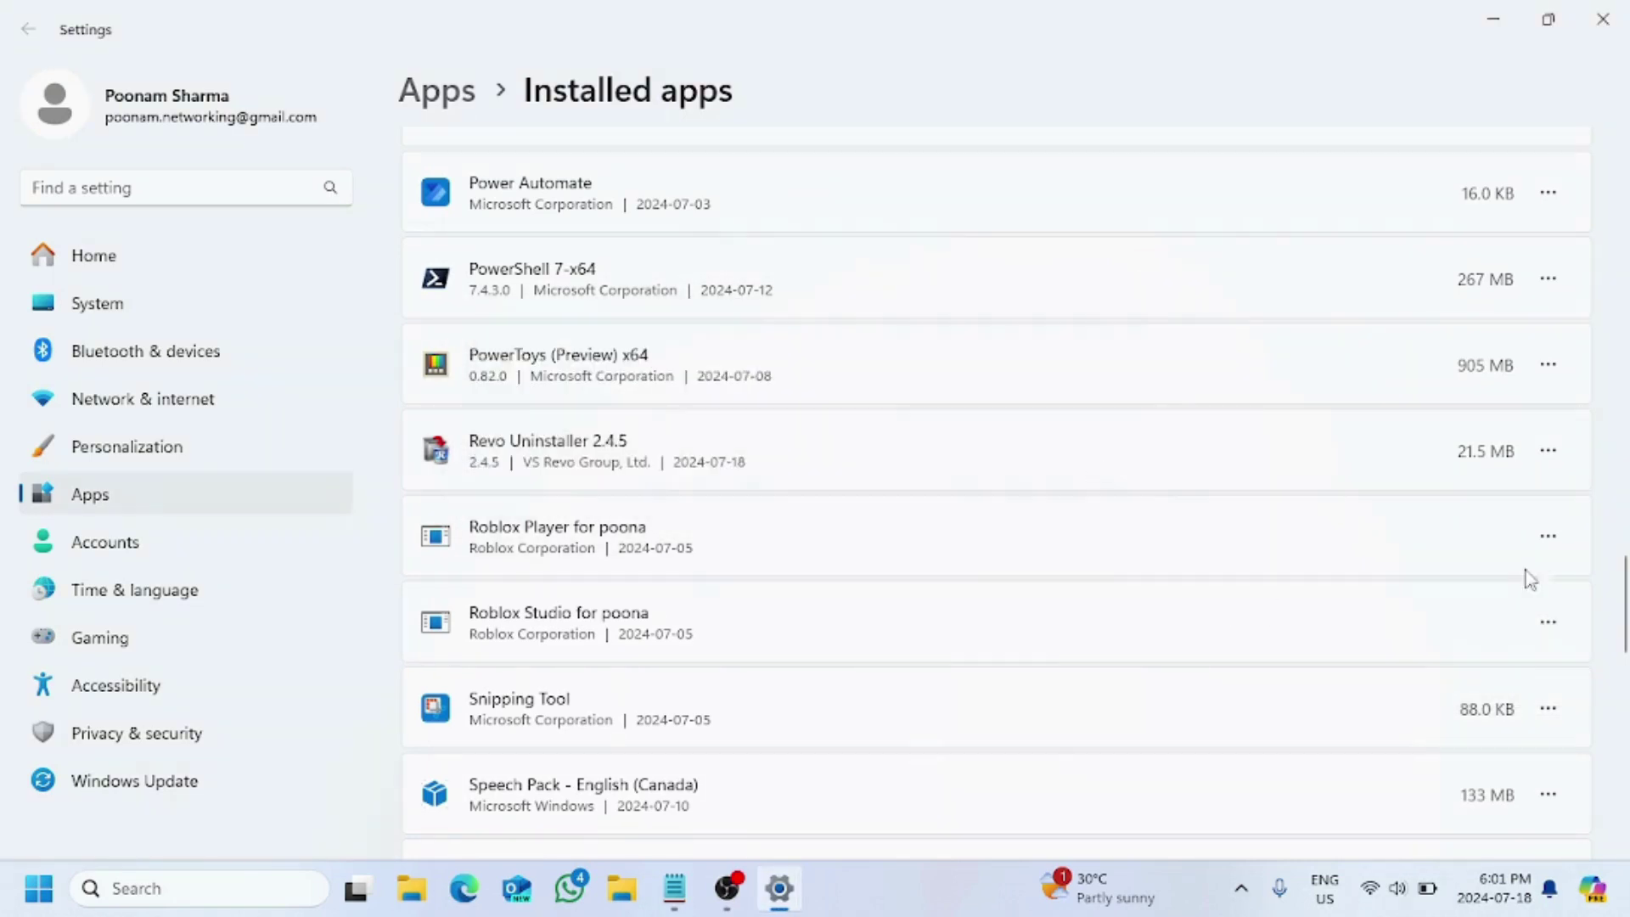
- Attempt to uninstall Roblox Studio from Settings and dismiss the missing installer error
left_click(1547, 624)
left_click(1320, 724)
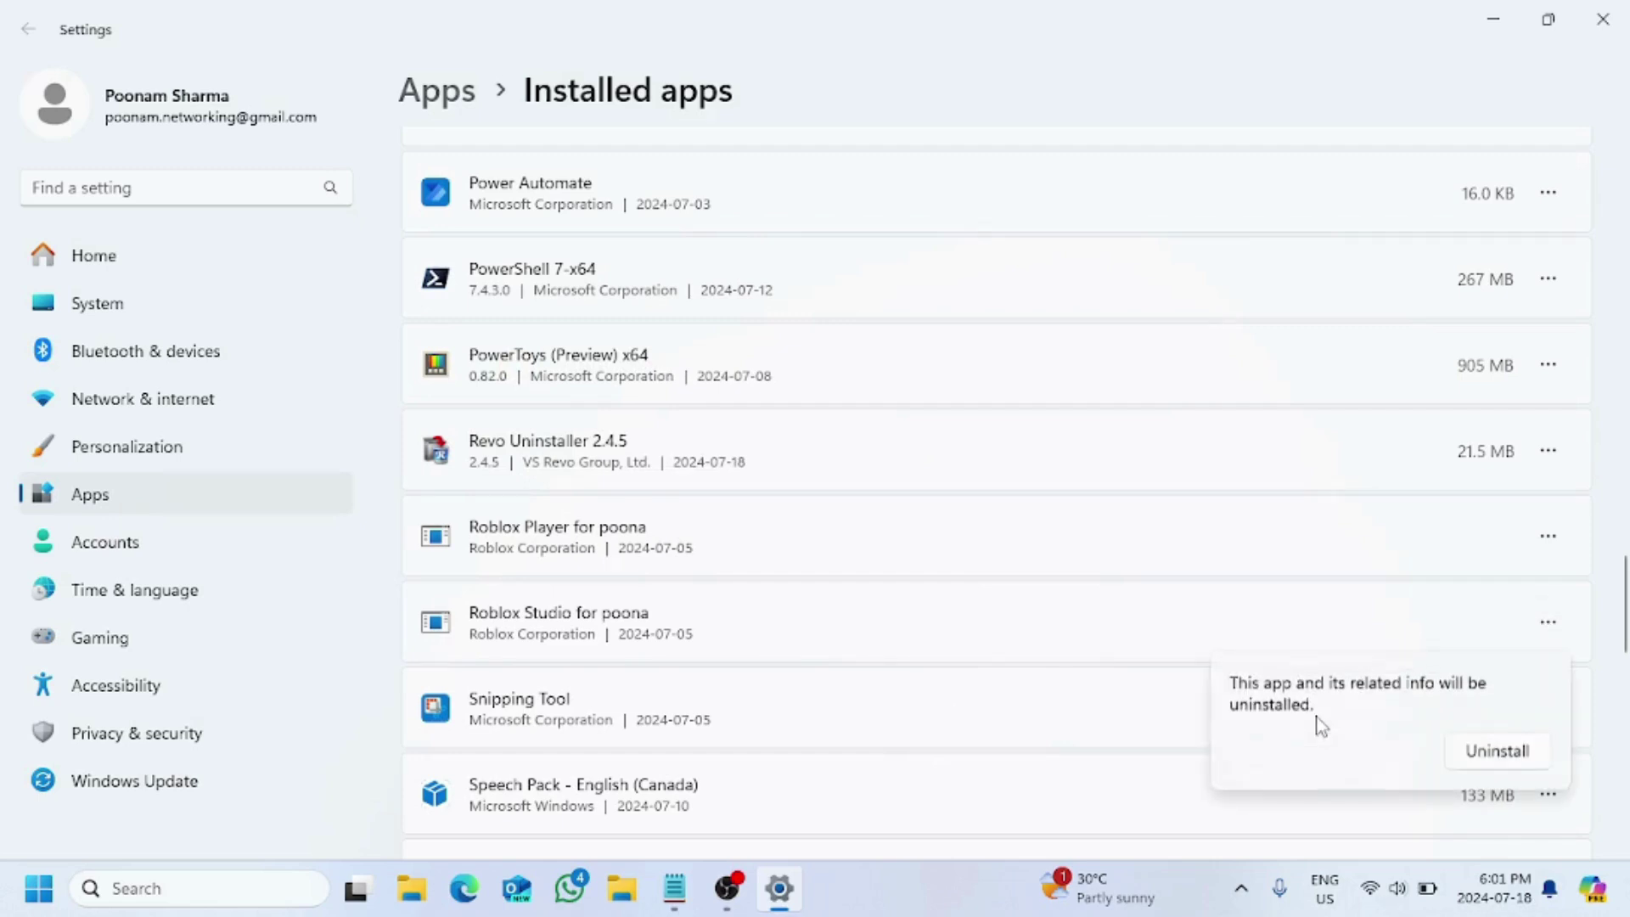
left_click(1498, 751)
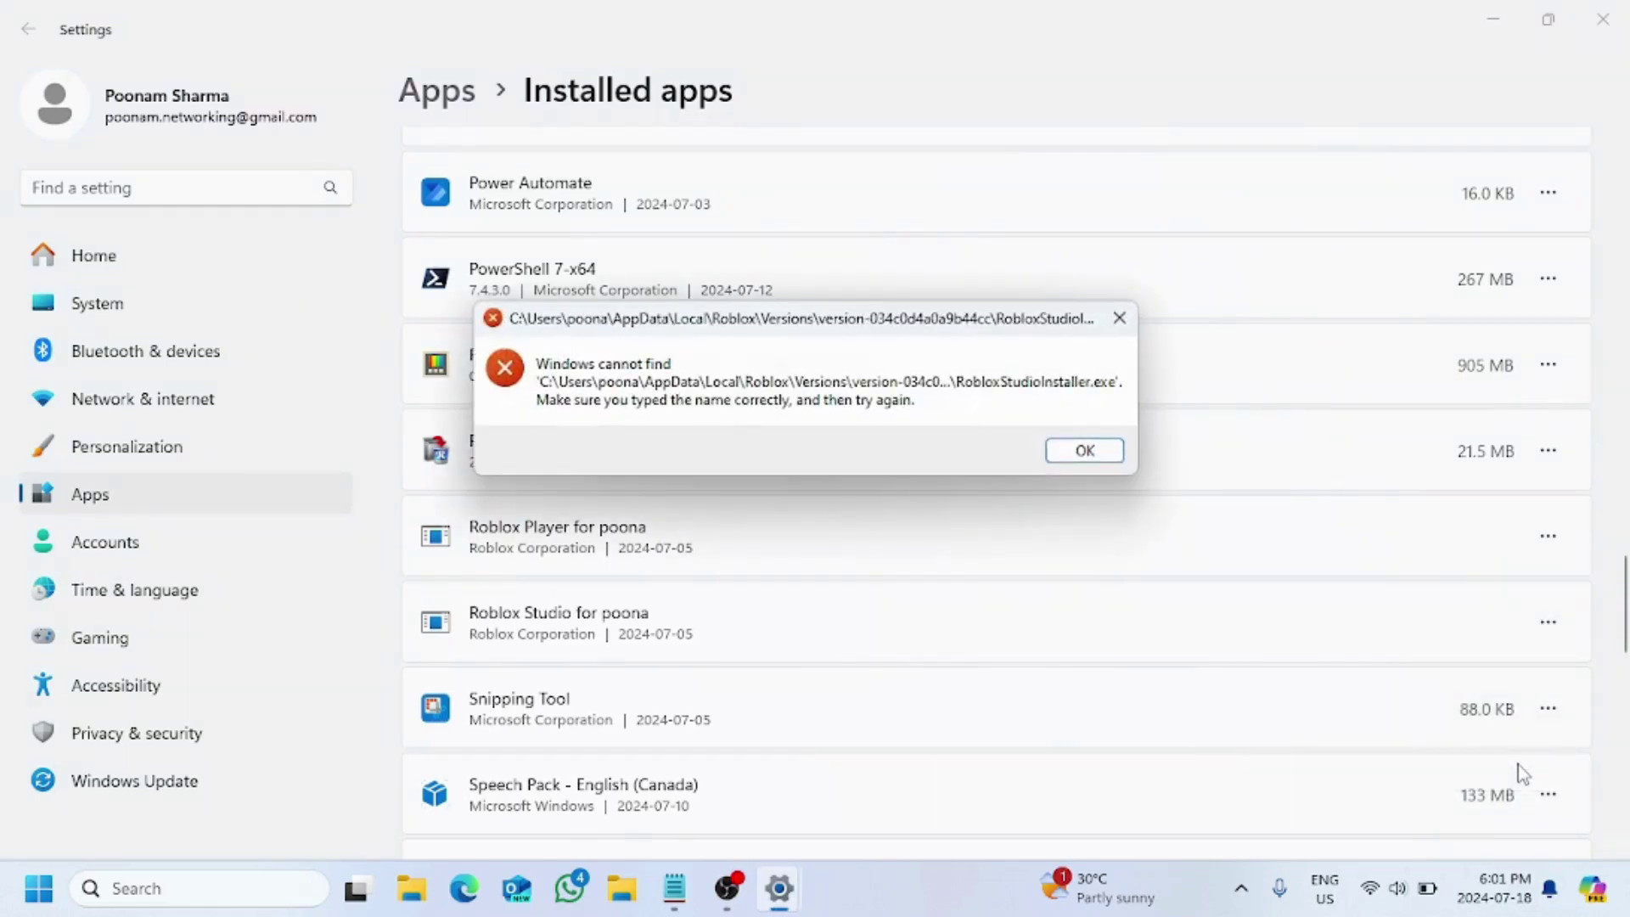
left_click(1083, 453)
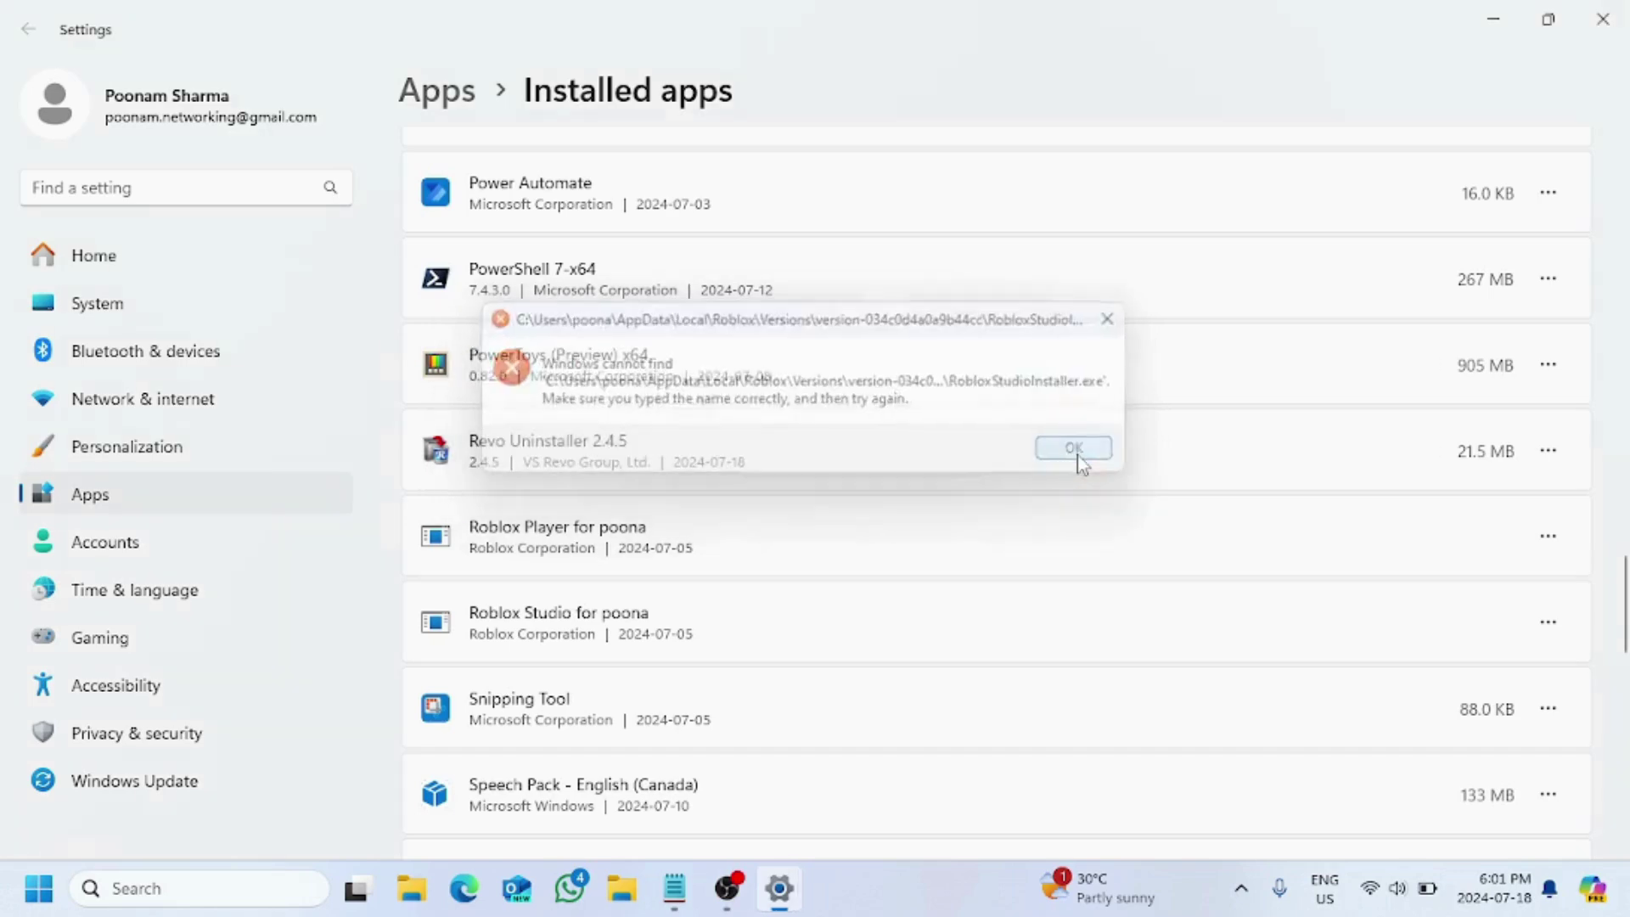
- Close Settings and start uninstalling Roblox Player in Revo Uninstaller, confirming Continue
left_click(1614, 26)
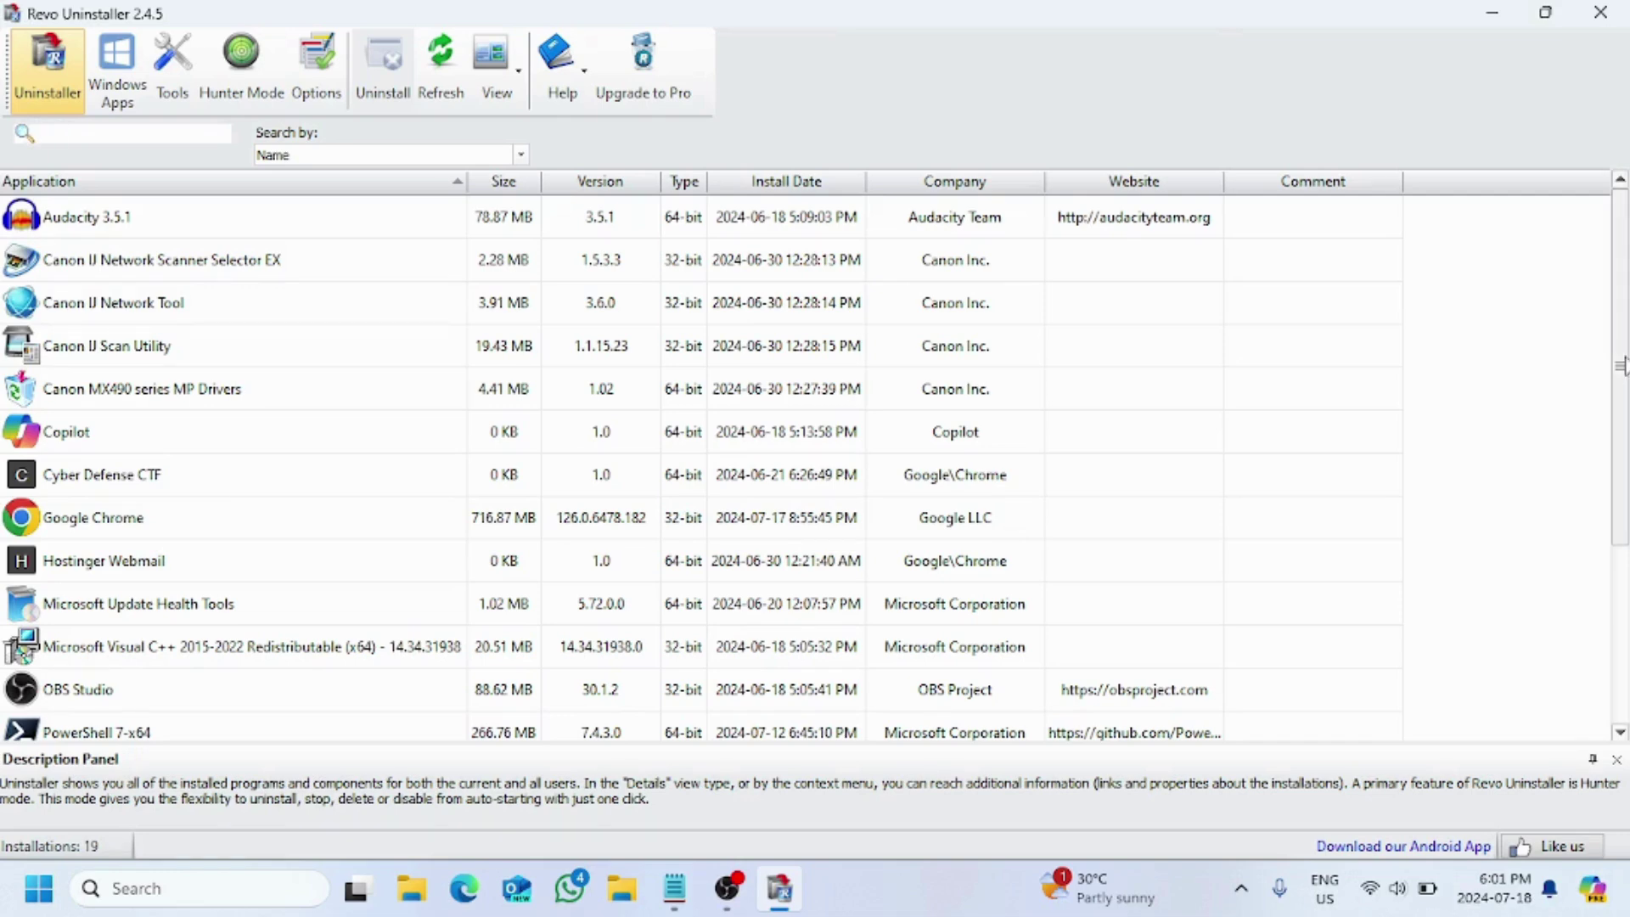
left_click_drag(1624, 366, 1623, 521)
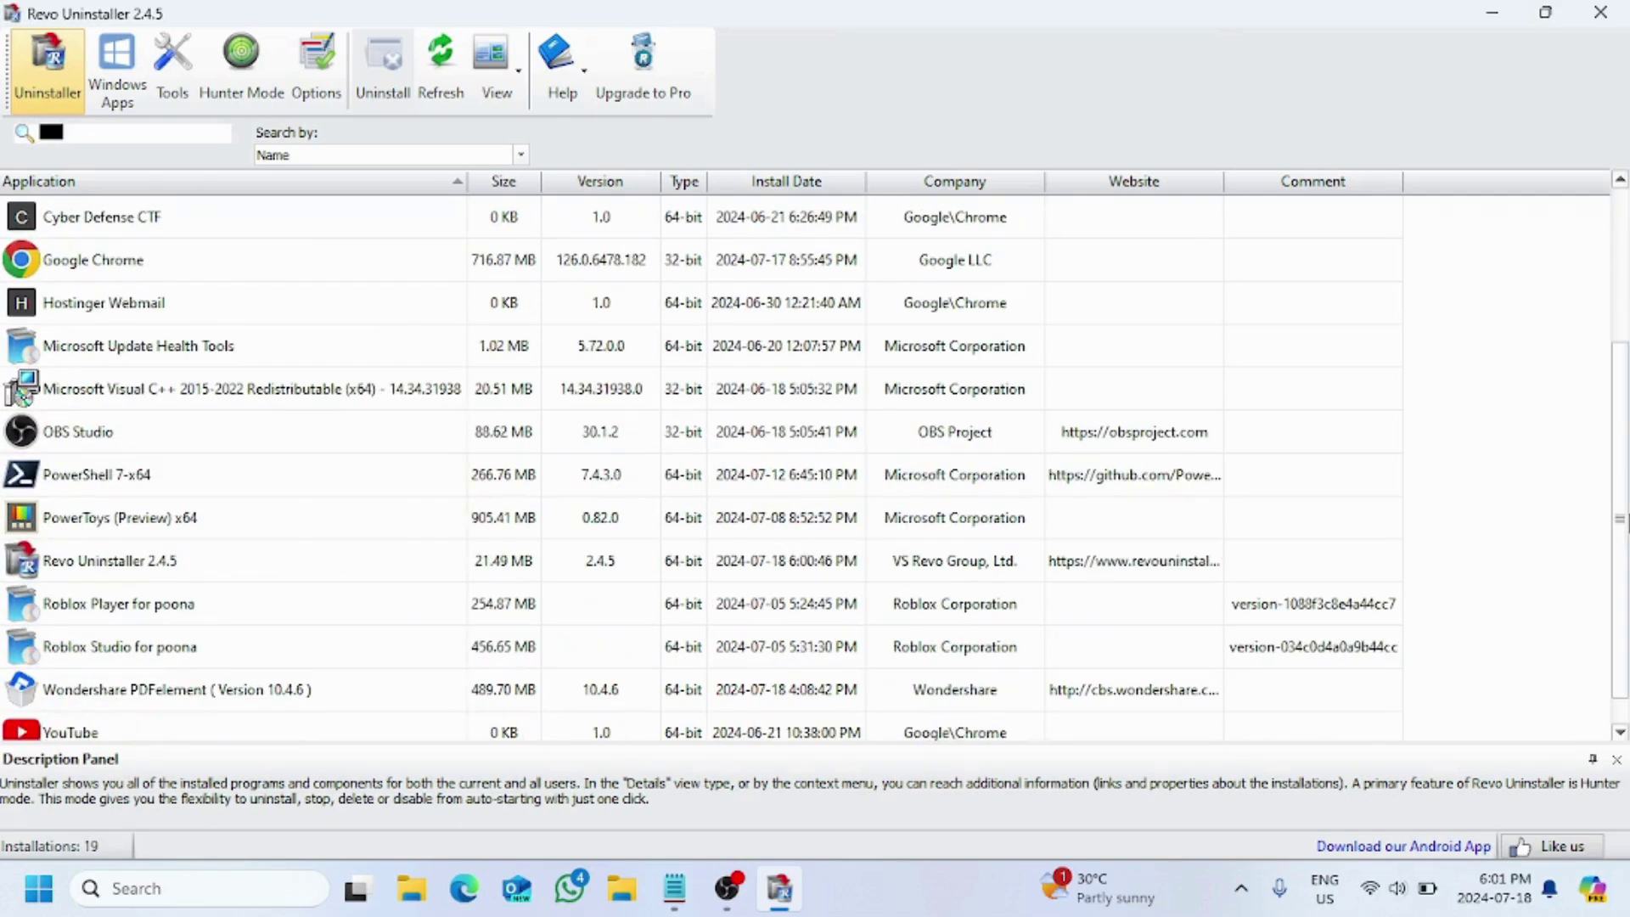
left_click(895, 614)
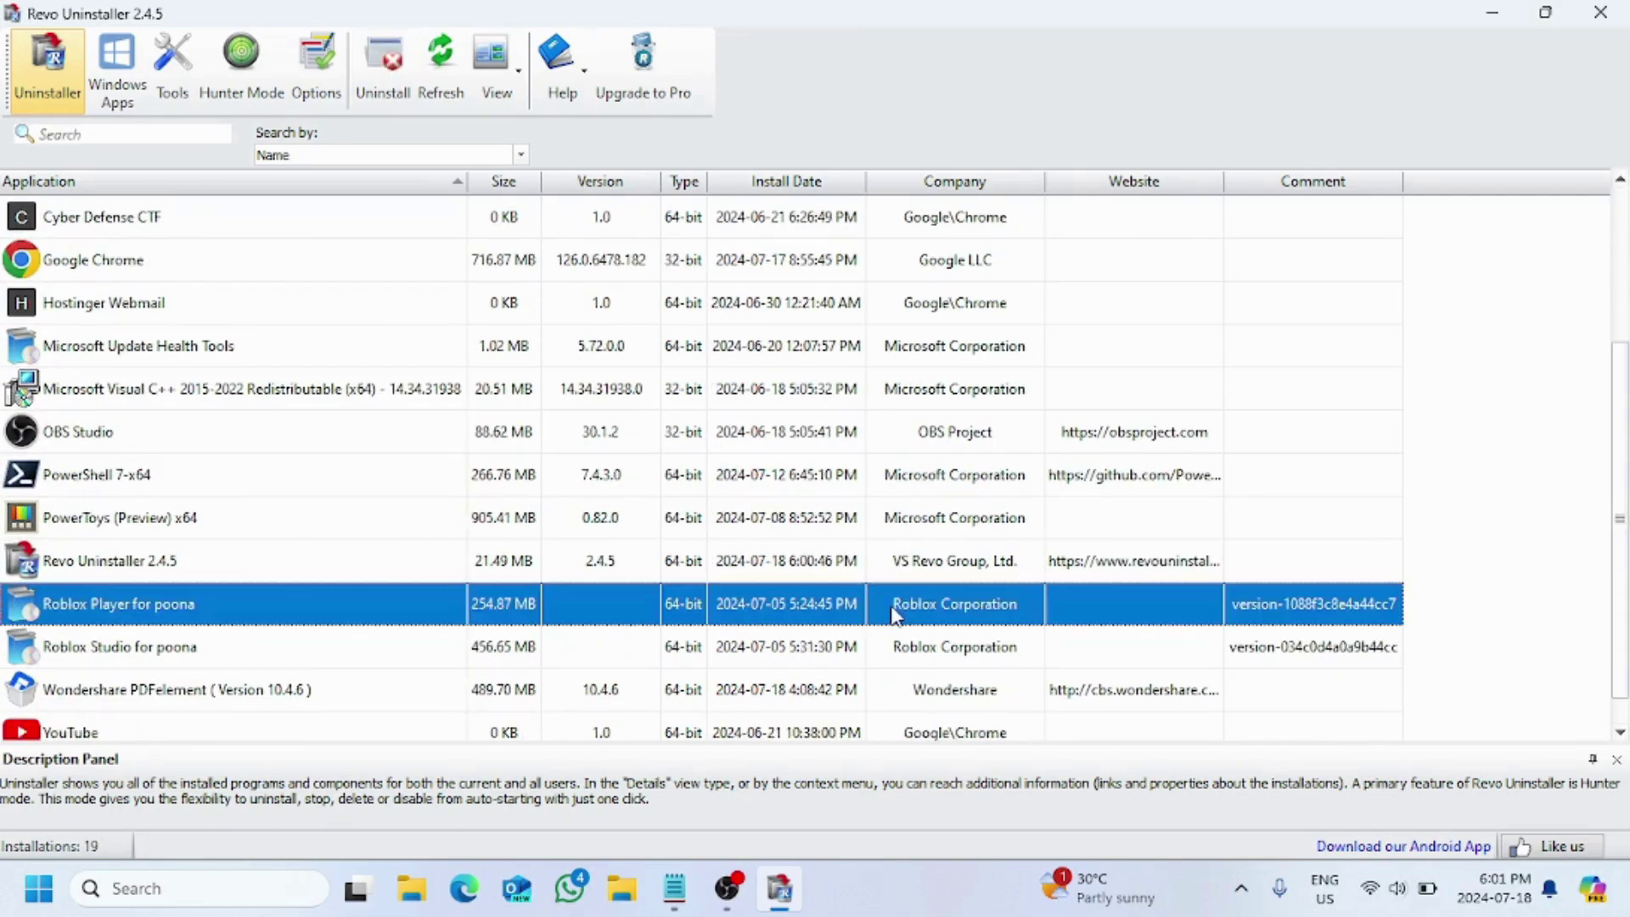
left_click(388, 70)
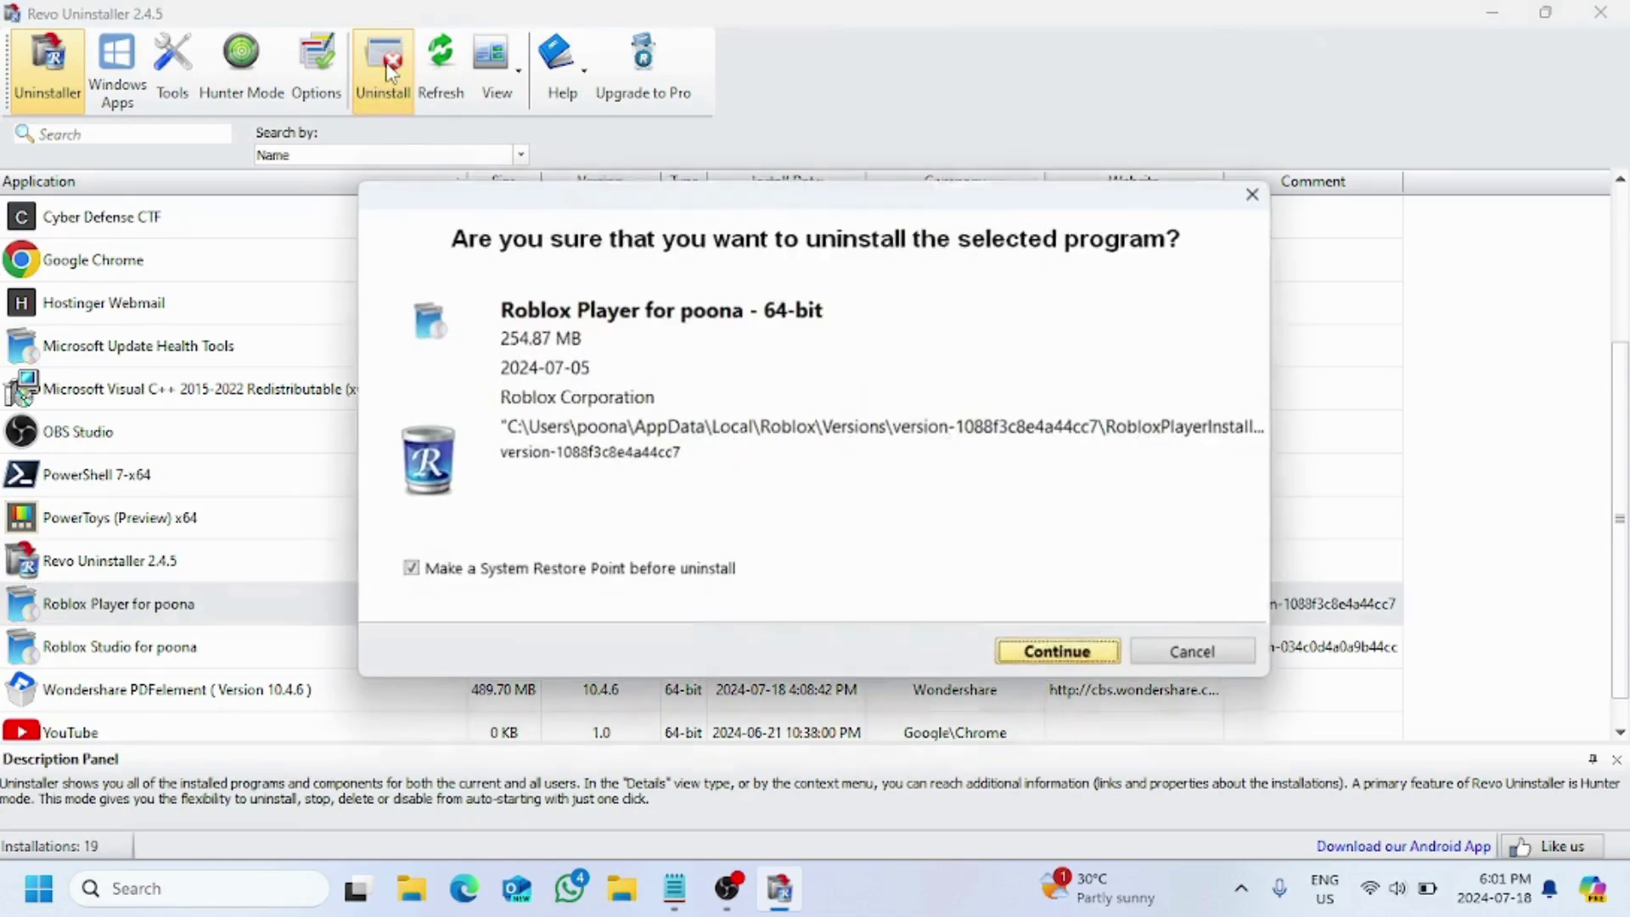
left_click(1109, 662)
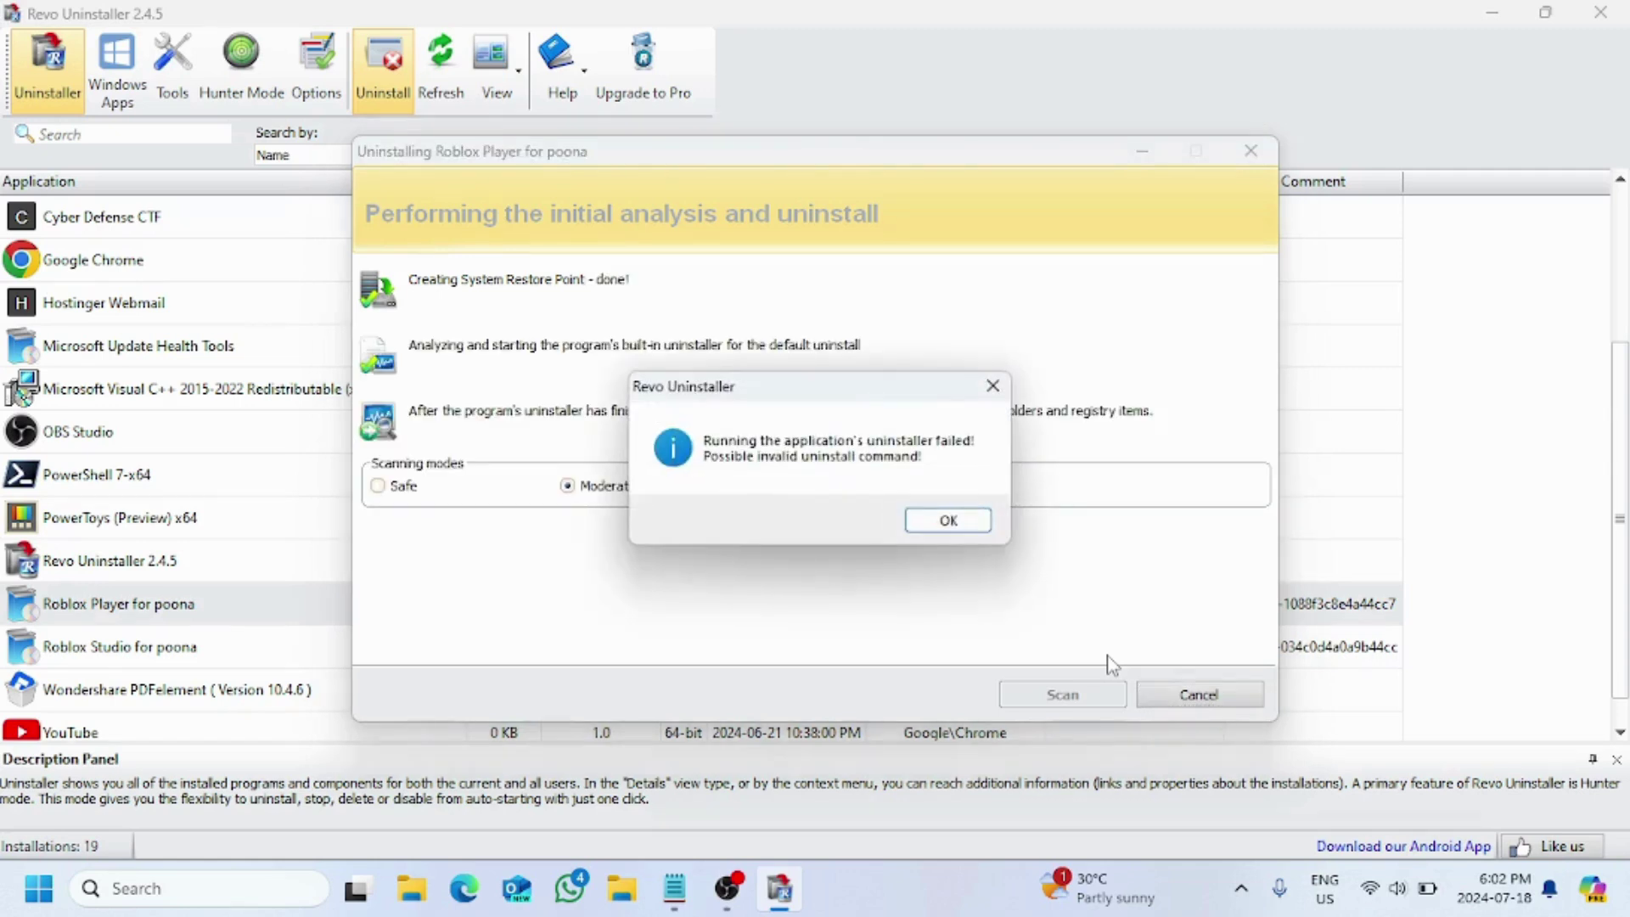
- Dismiss the uninstaller failure message and scan for Roblox Player leftovers in Moderate mode
left_click(953, 522)
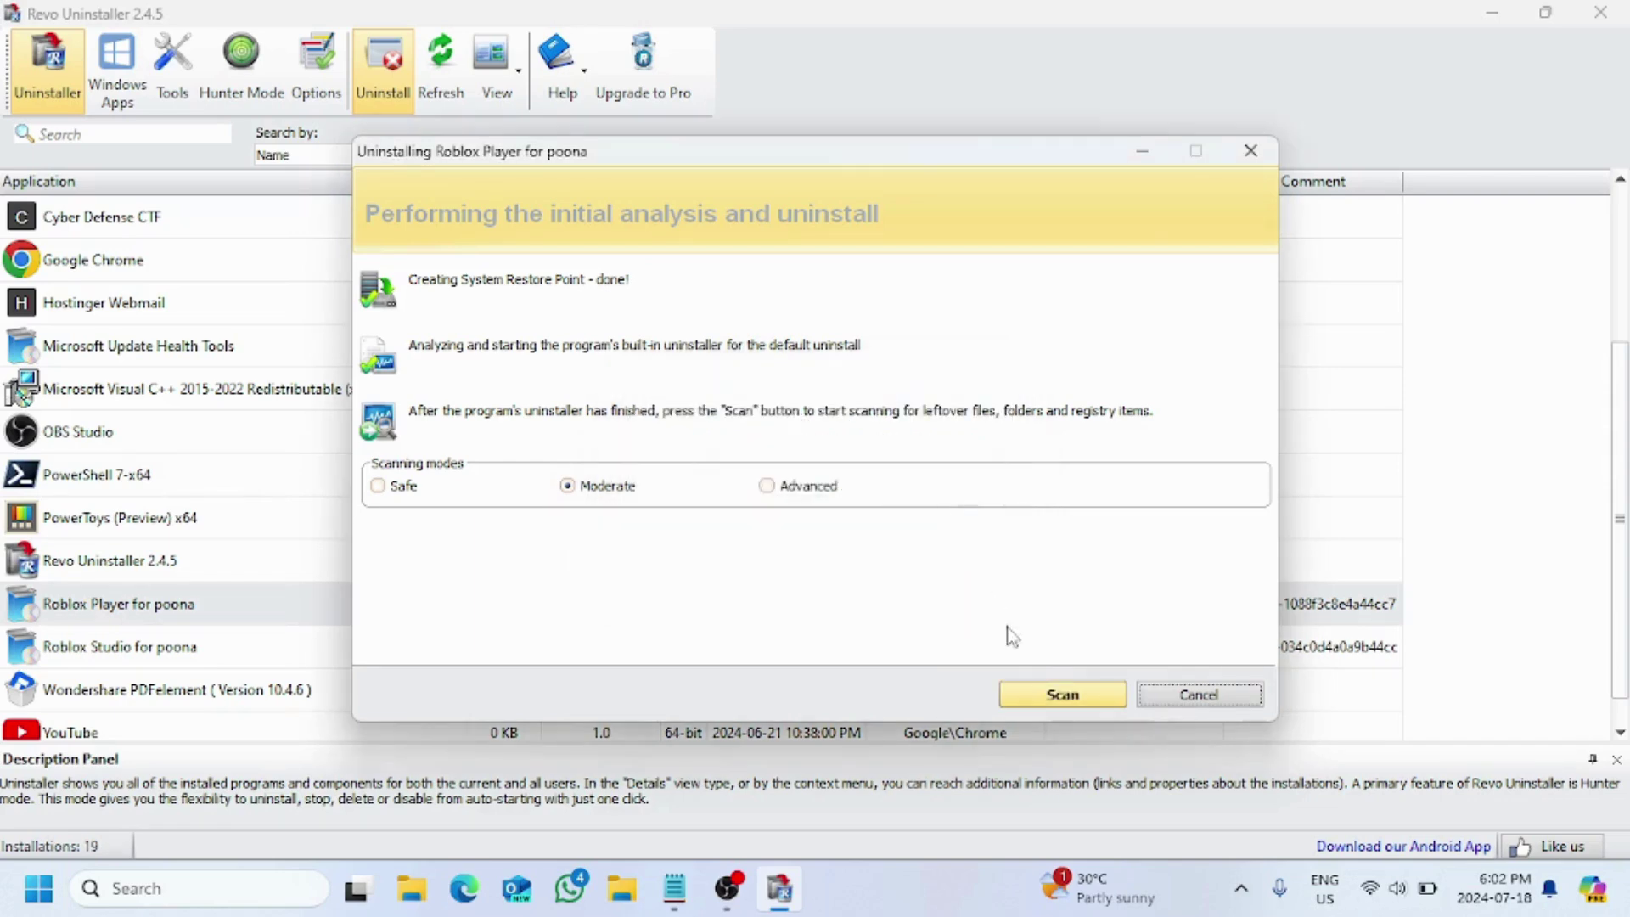
left_click(1046, 697)
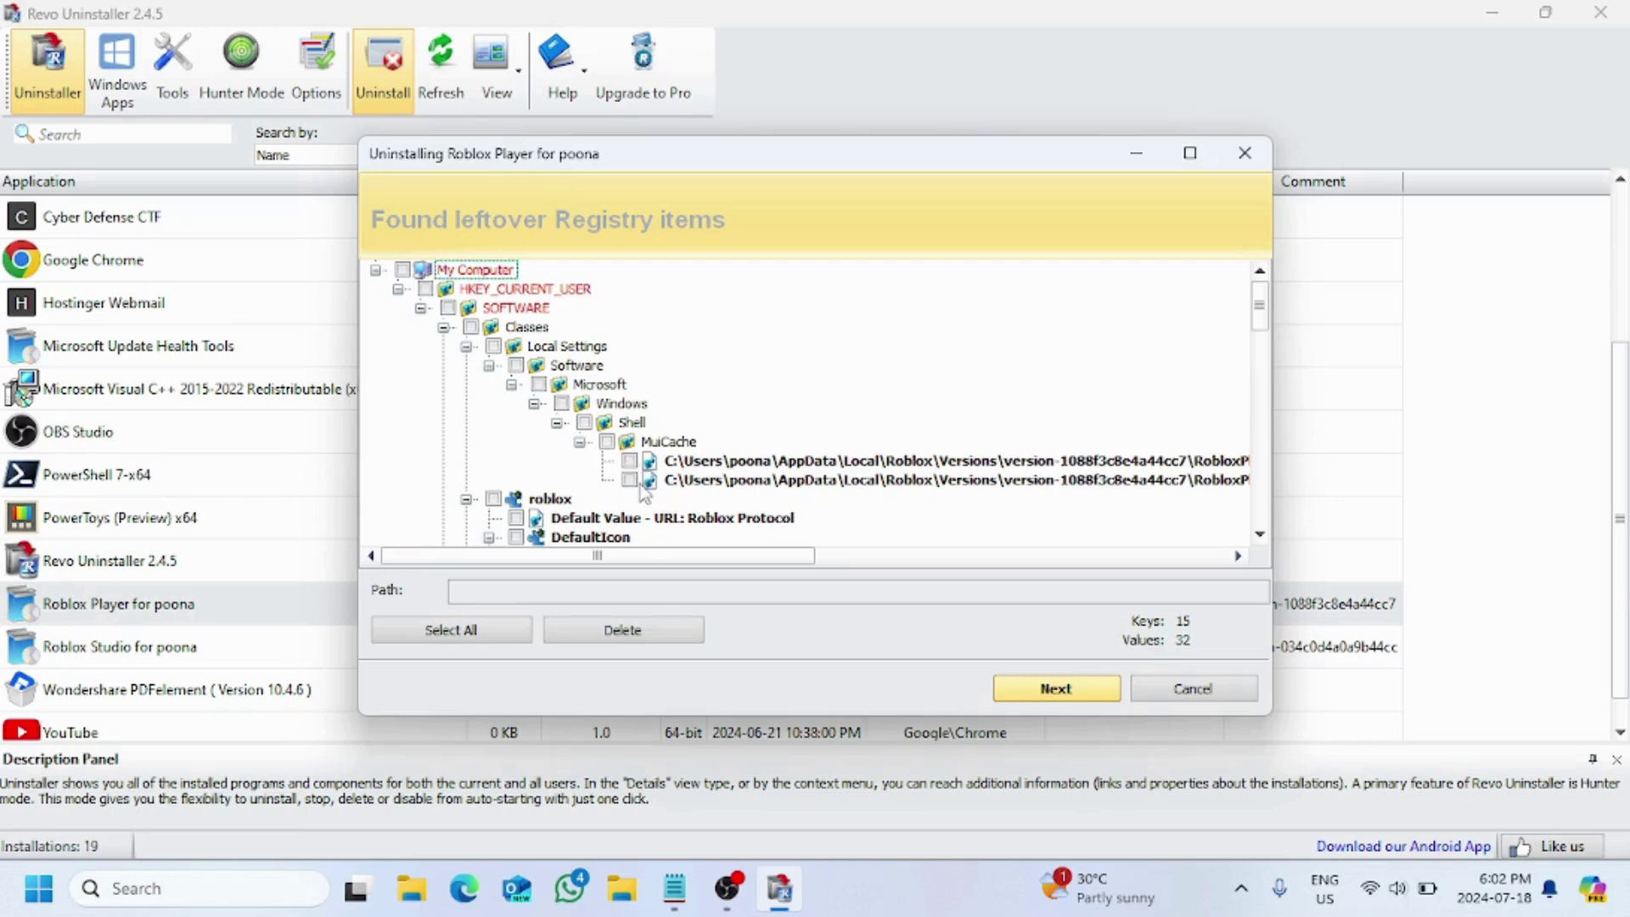
- Mark the MuiCache, roblox and roblox-player leftover registry keys for deletion
left_click(607, 443)
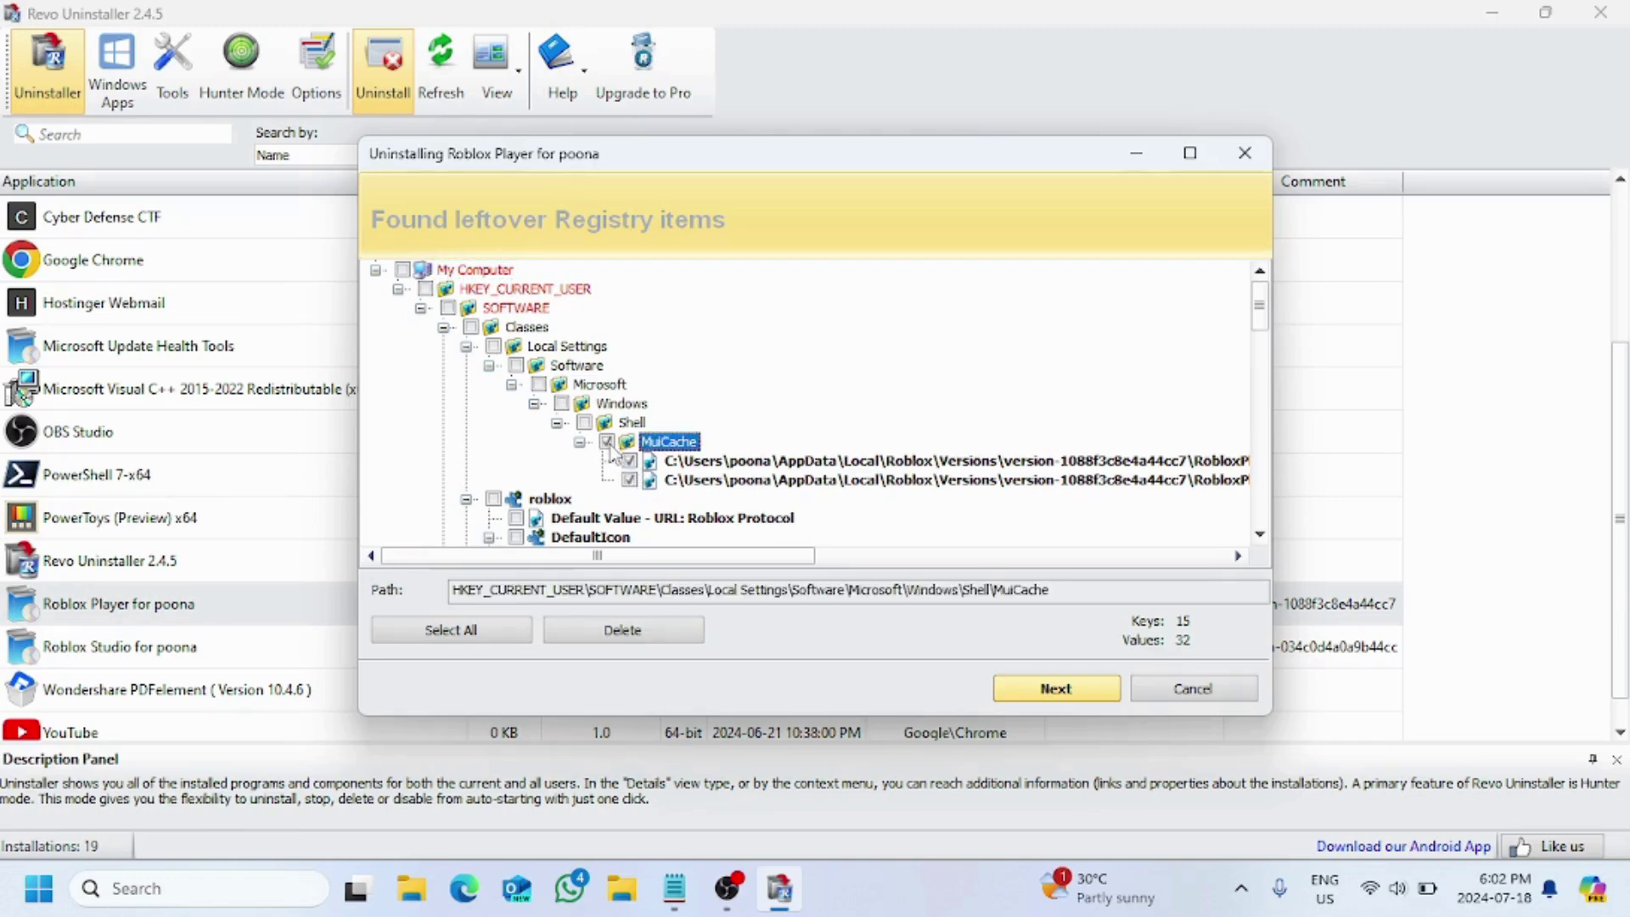
left_click(491, 500)
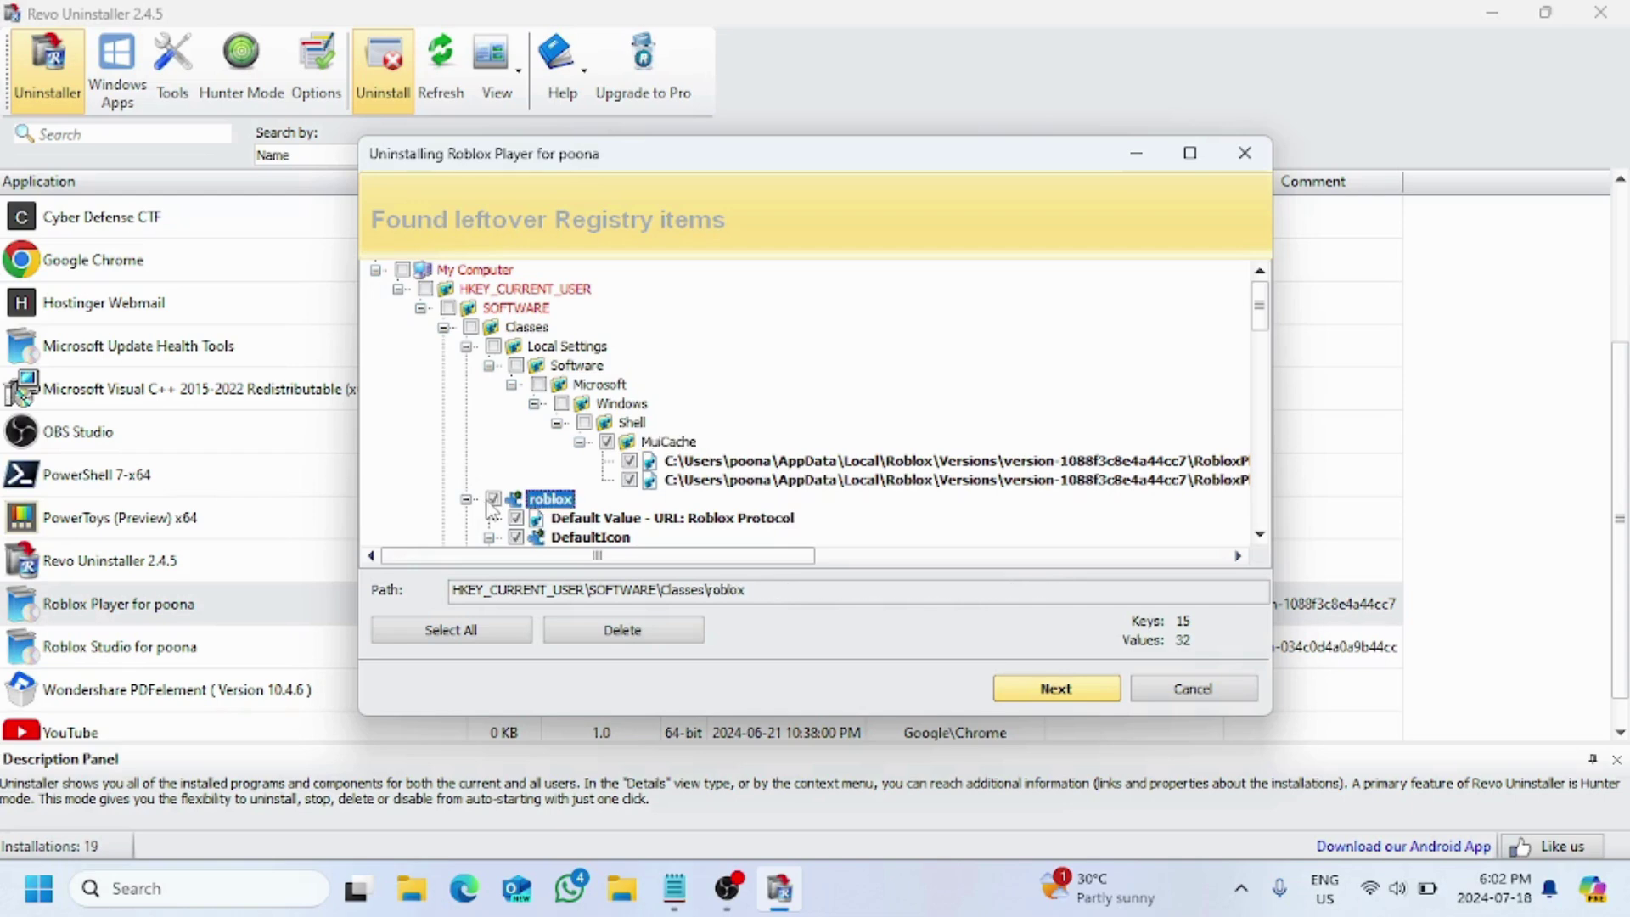
left_click(1261, 537)
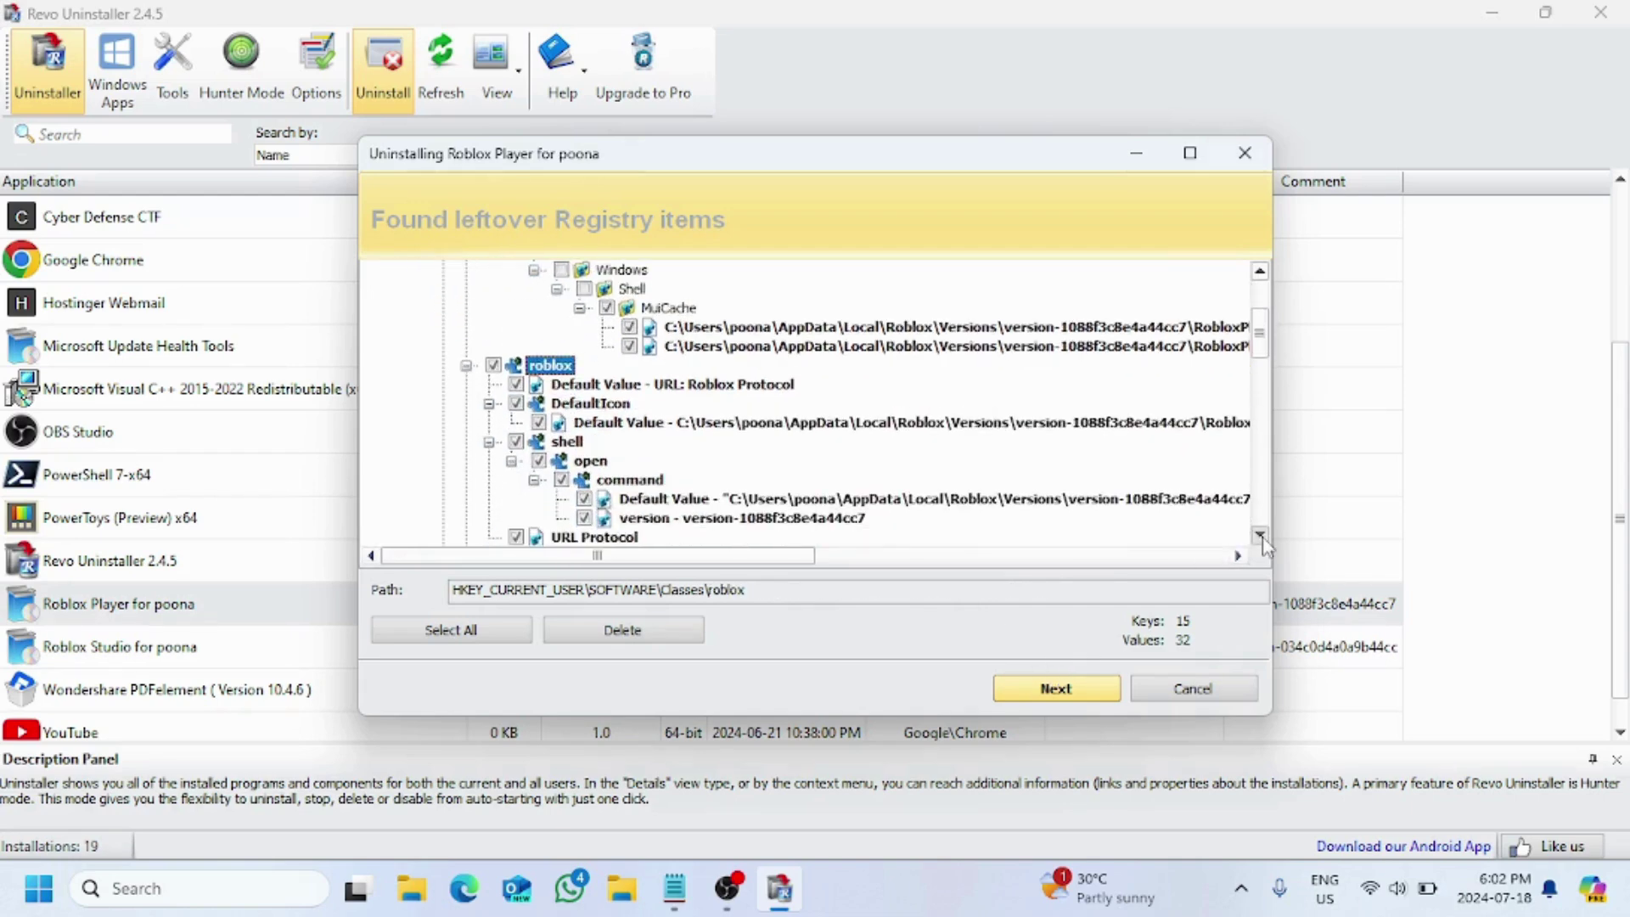
left_click(1261, 537)
left_click(1262, 536)
left_click(1261, 535)
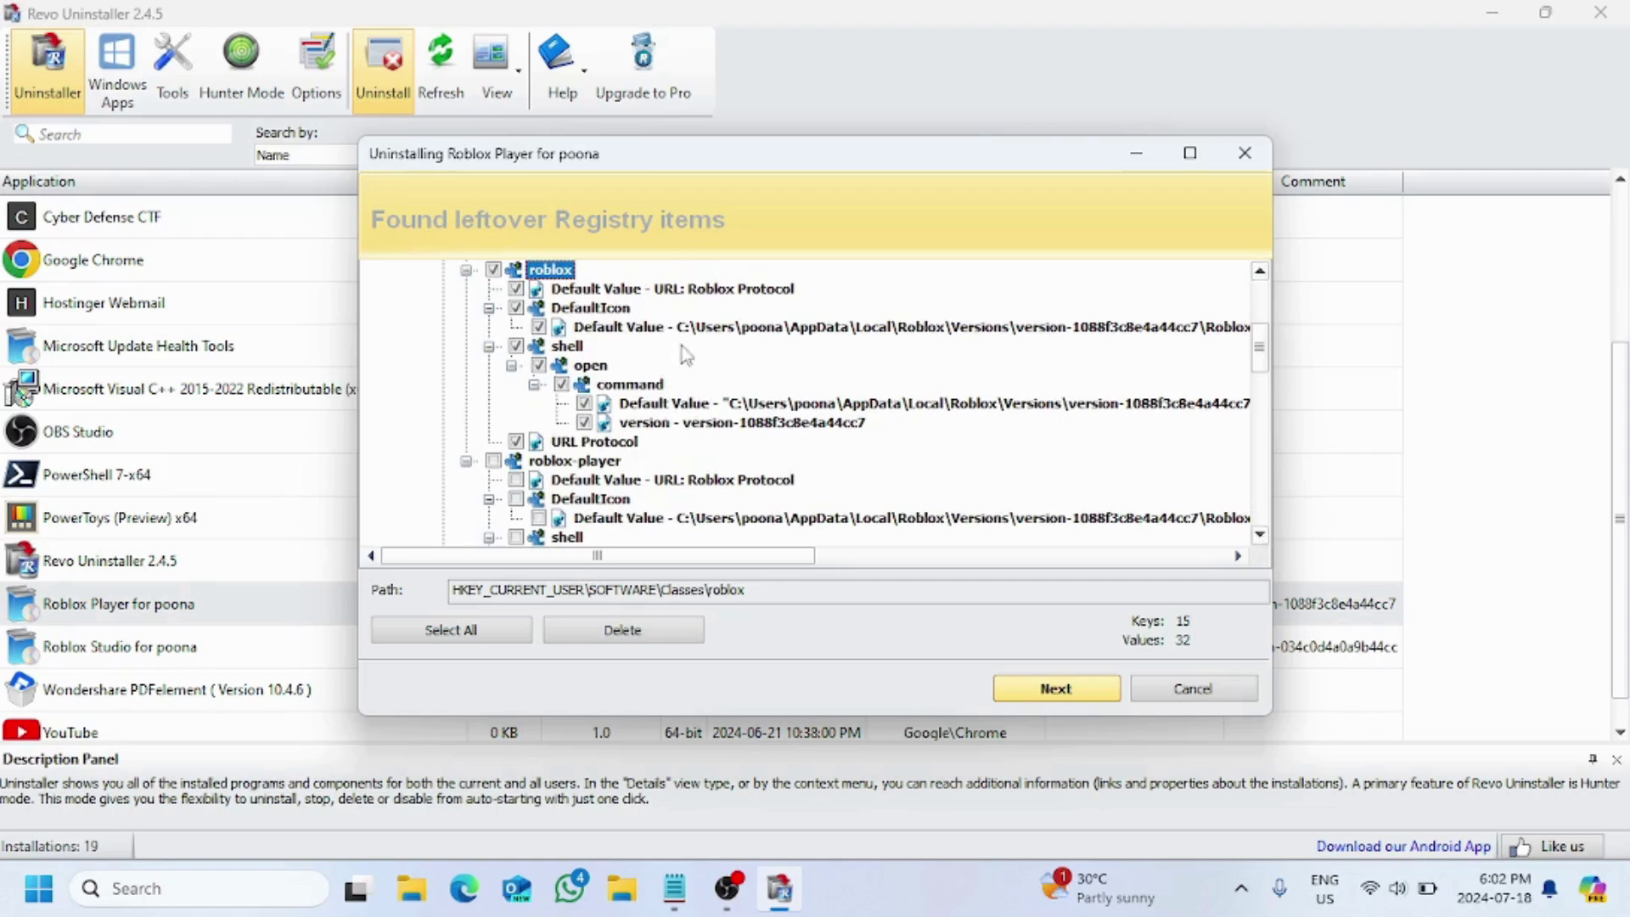
left_click(493, 461)
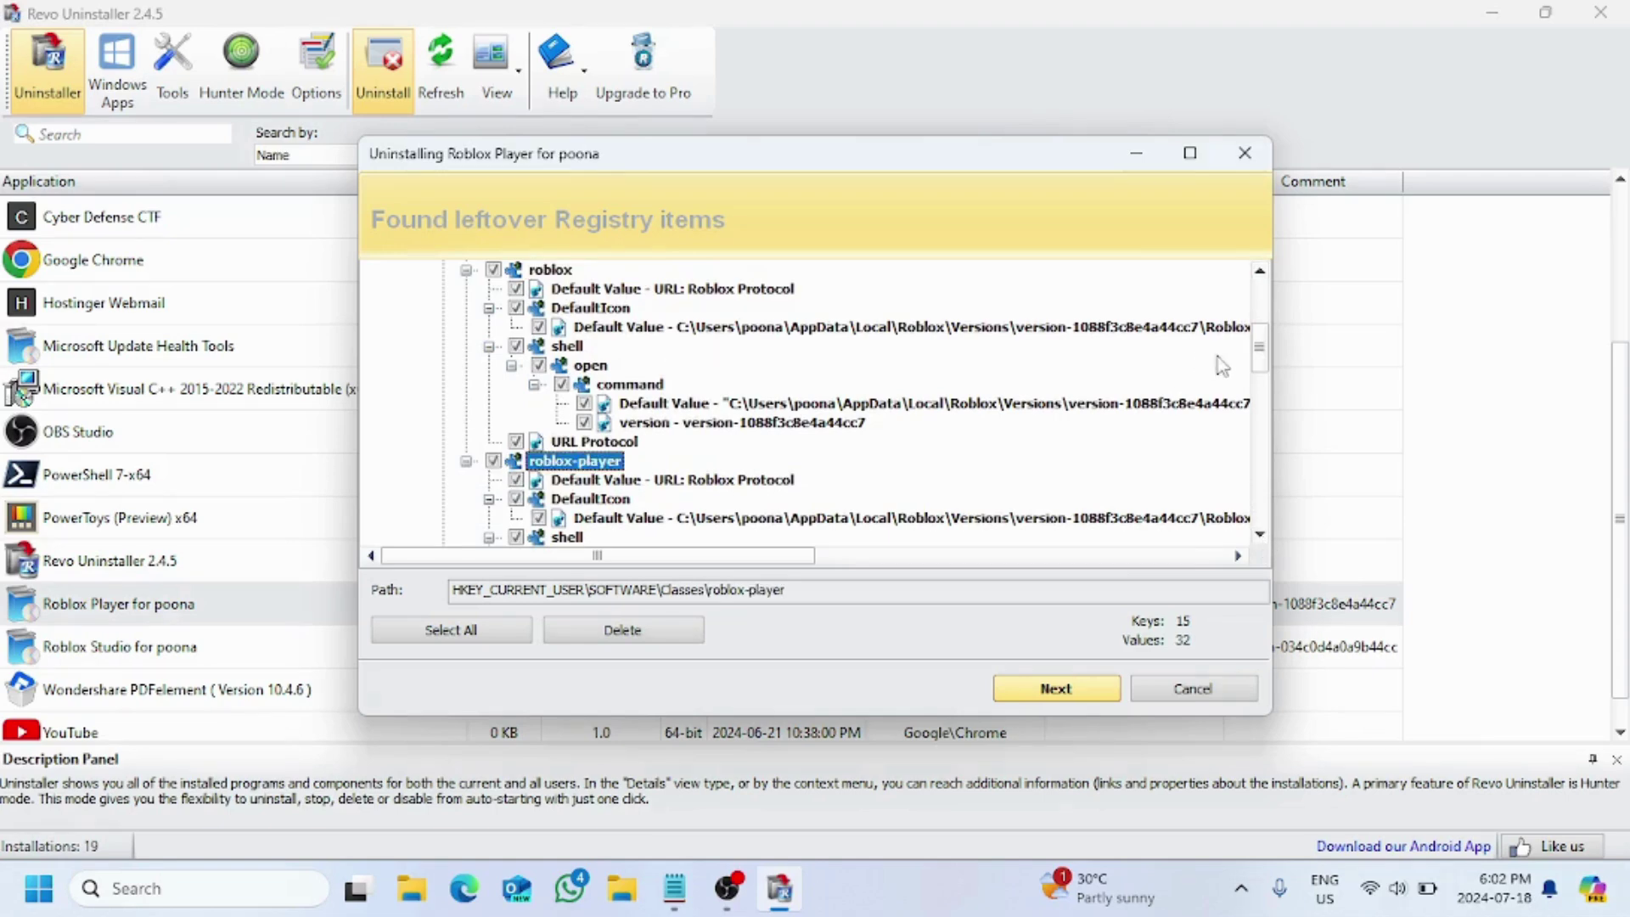
left_click_drag(1261, 369, 1267, 423)
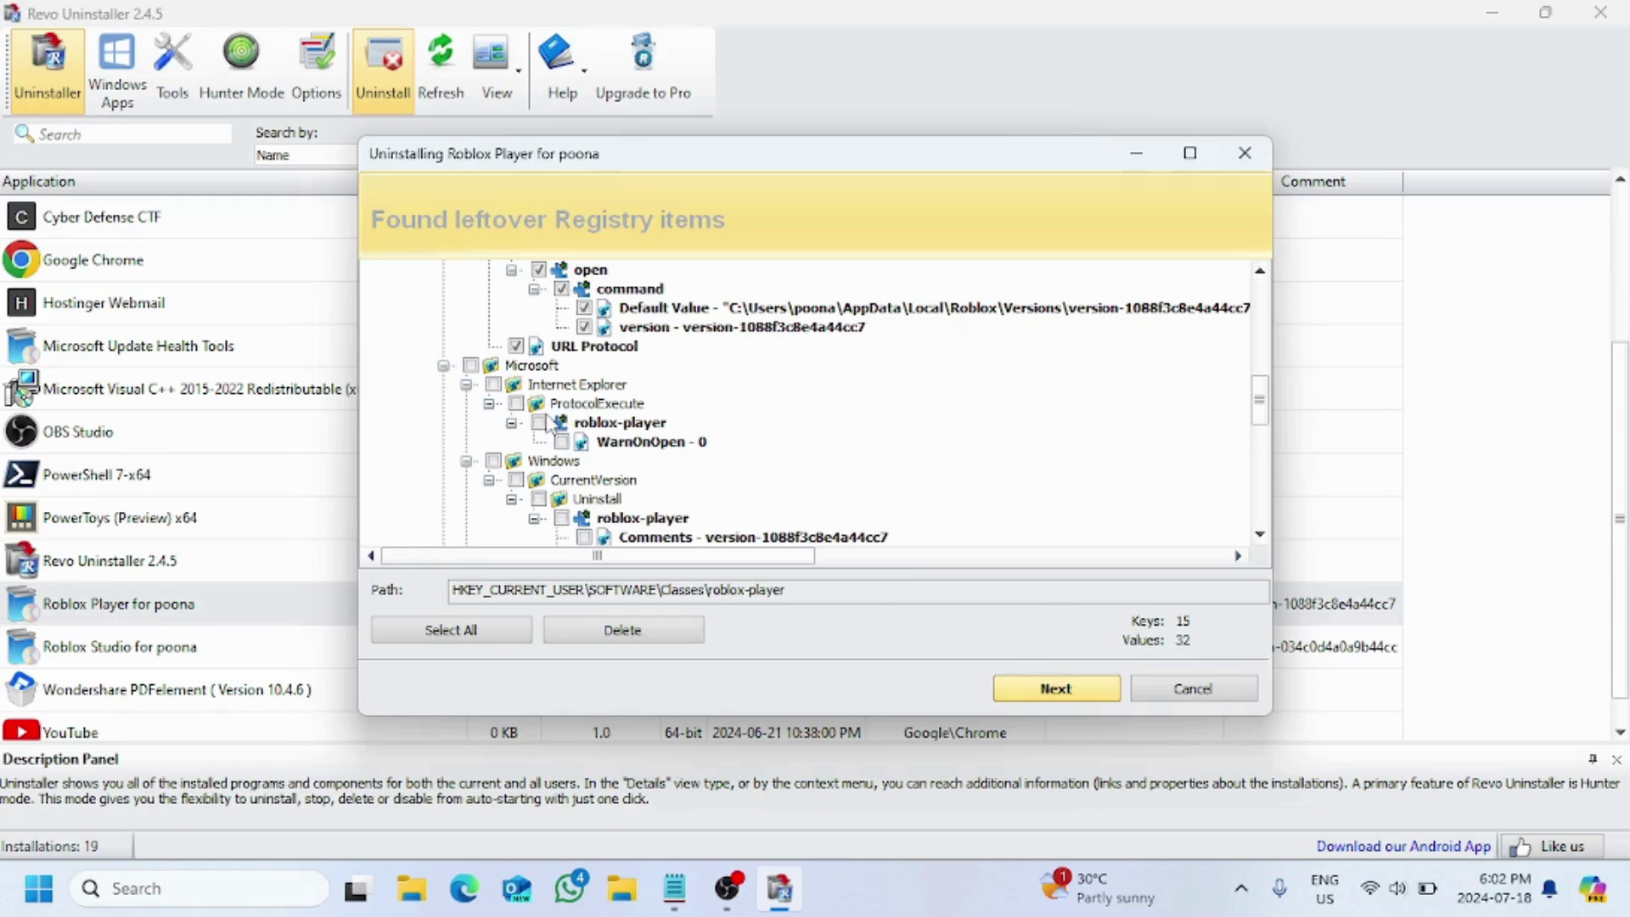
left_click(539, 423)
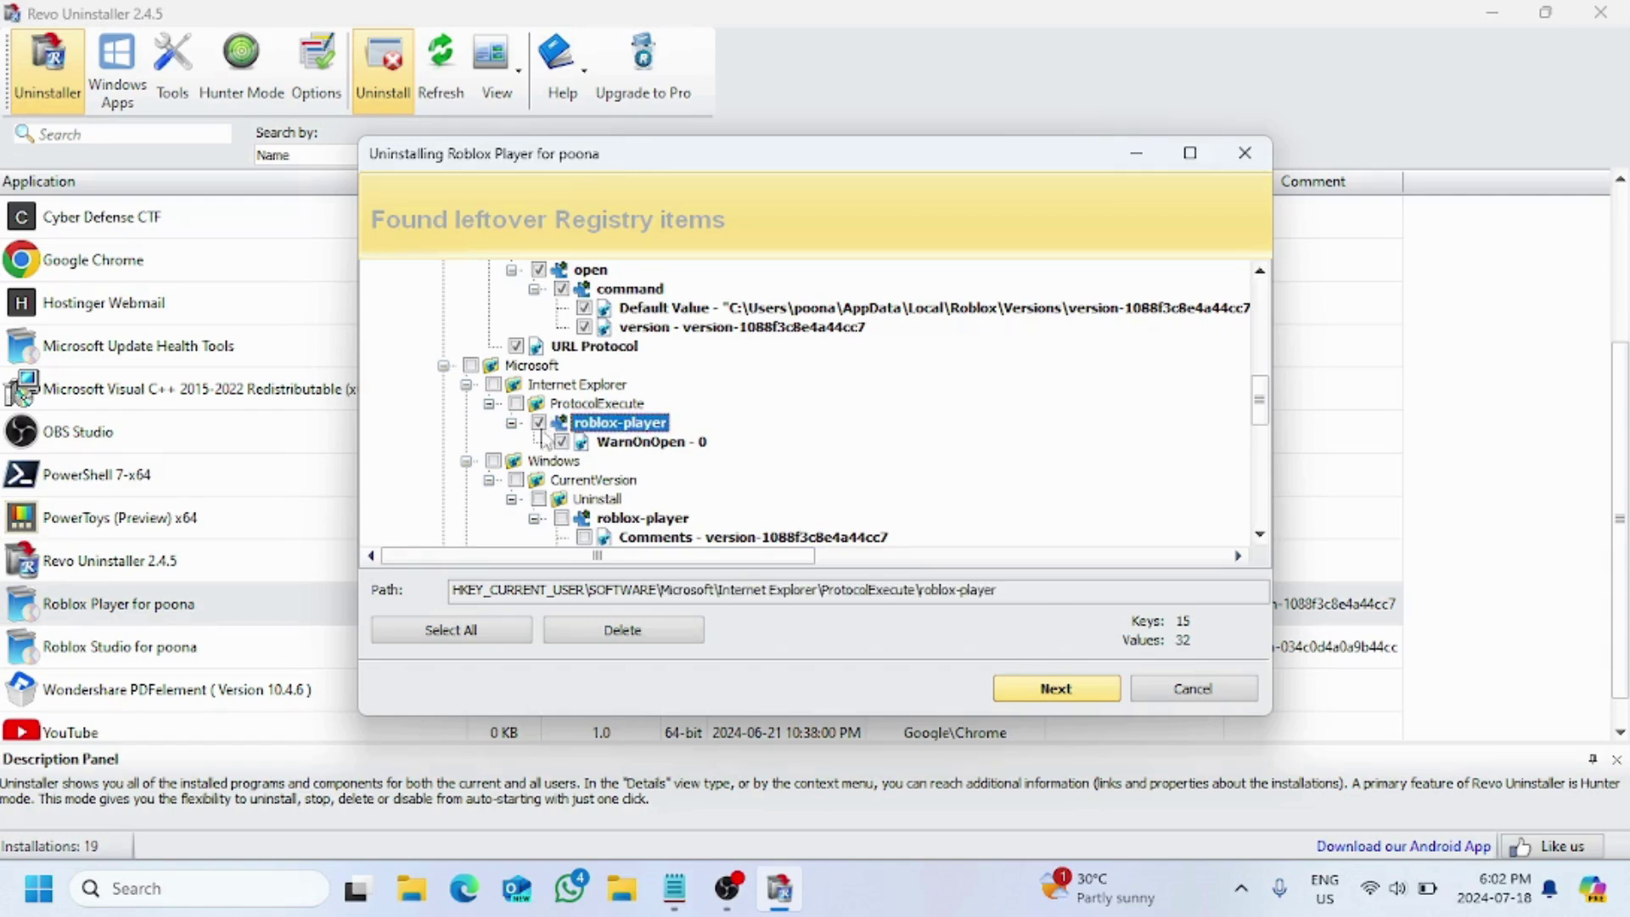
left_click(561, 520)
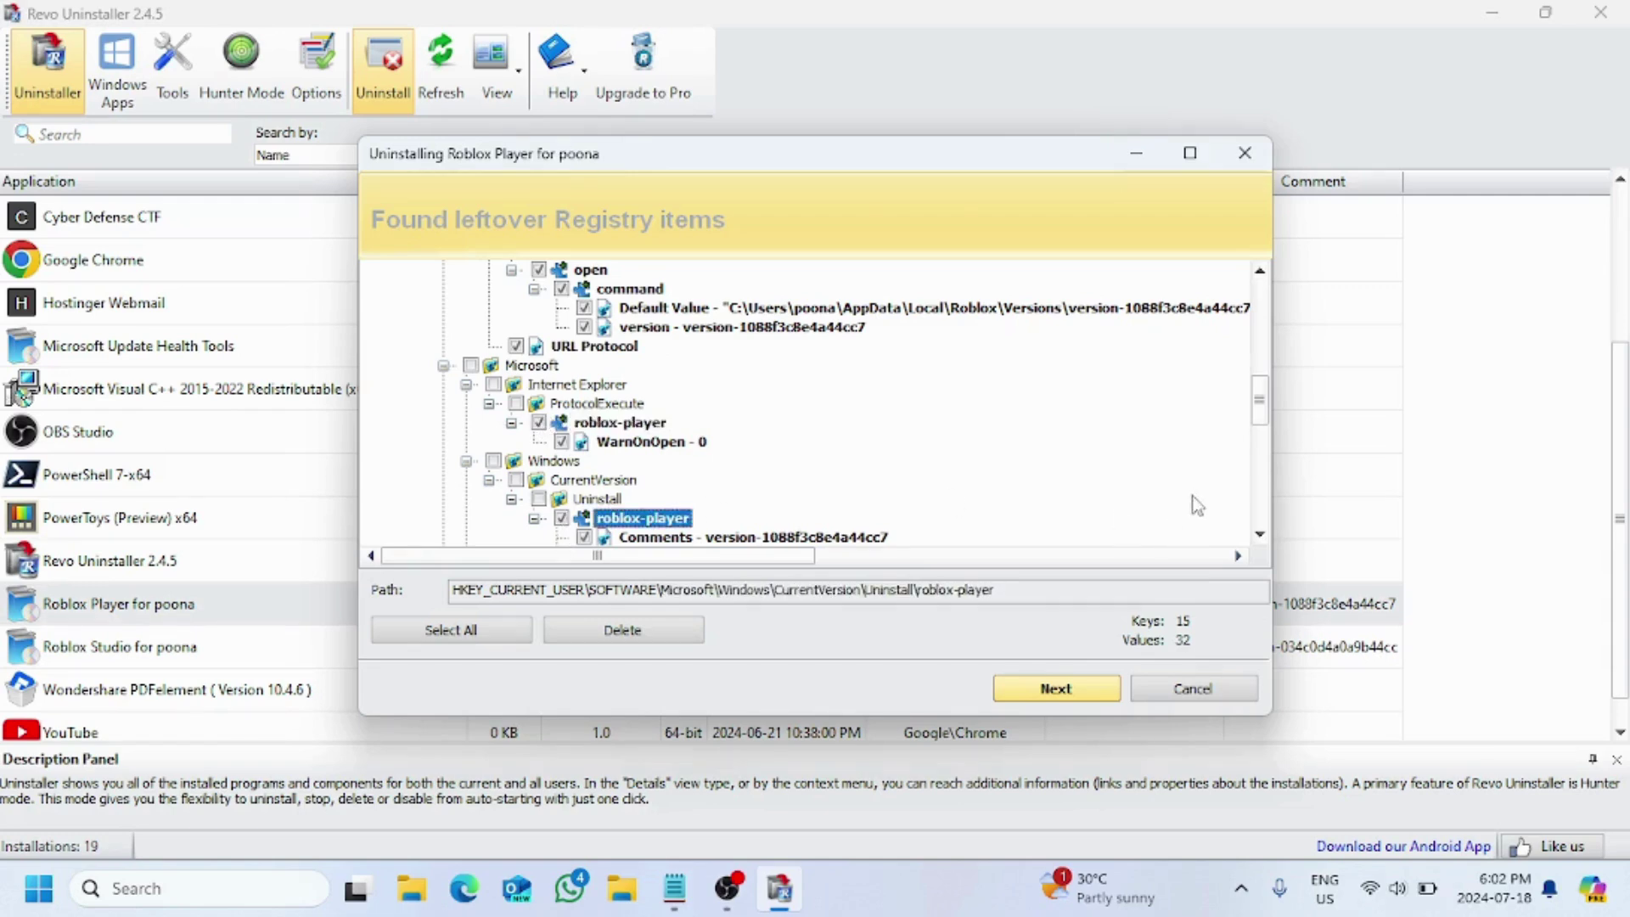
left_click_drag(1261, 406, 1264, 489)
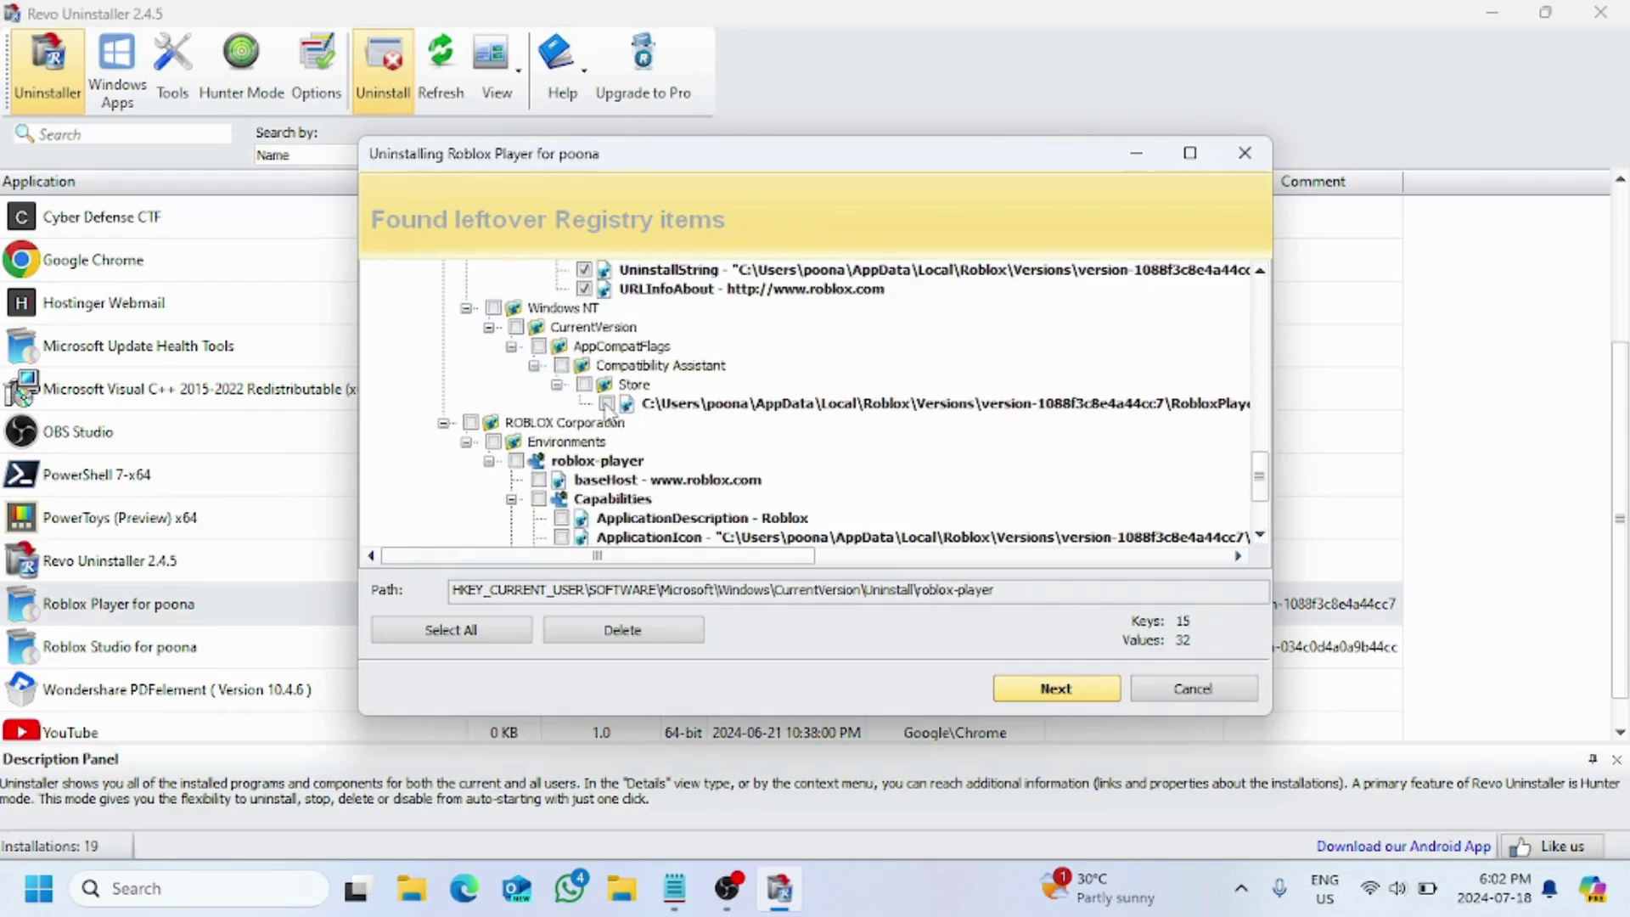
- Mark the Store value and ROBLOX Corporation key, then delete all checked registry items
left_click(606, 404)
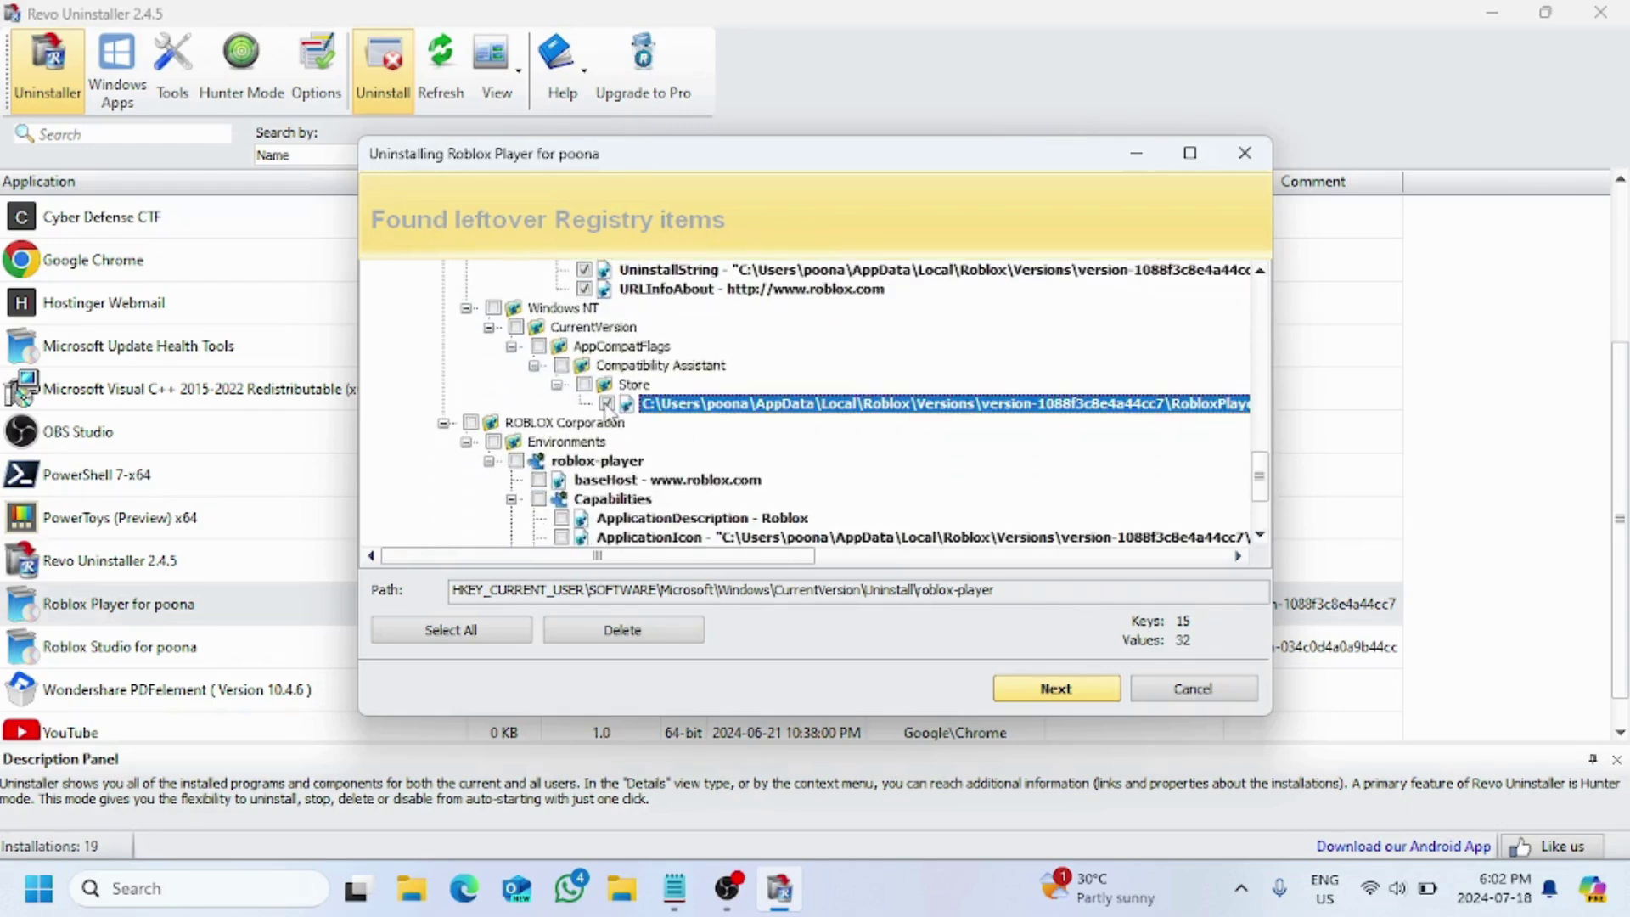
left_click(517, 462)
left_click_drag(1265, 494, 1269, 541)
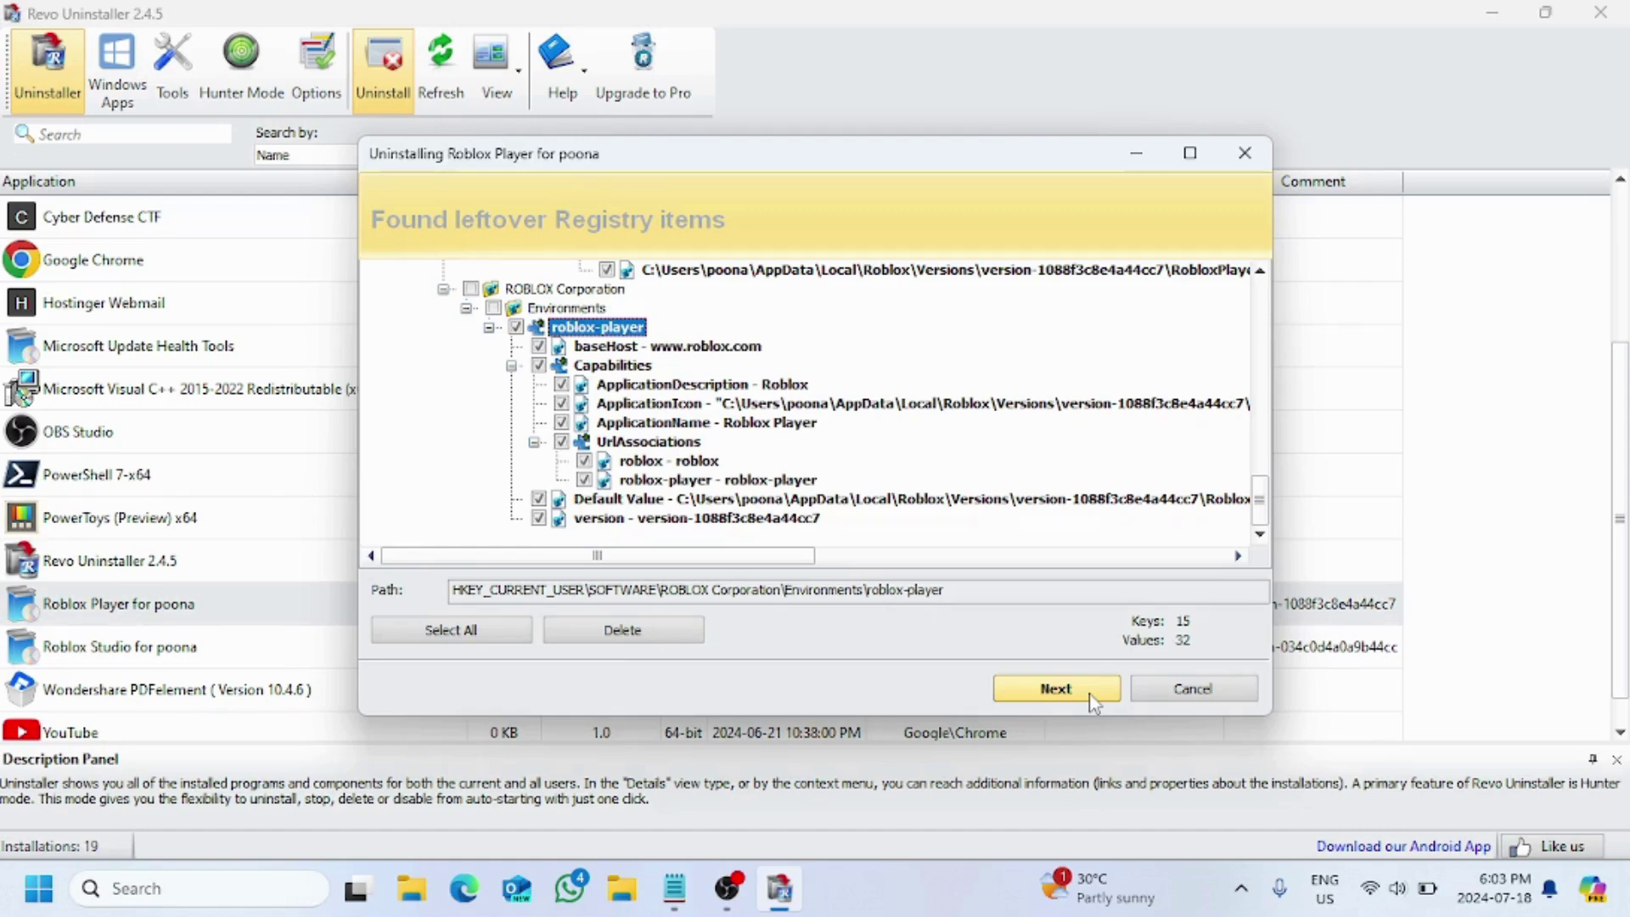
left_click(622, 630)
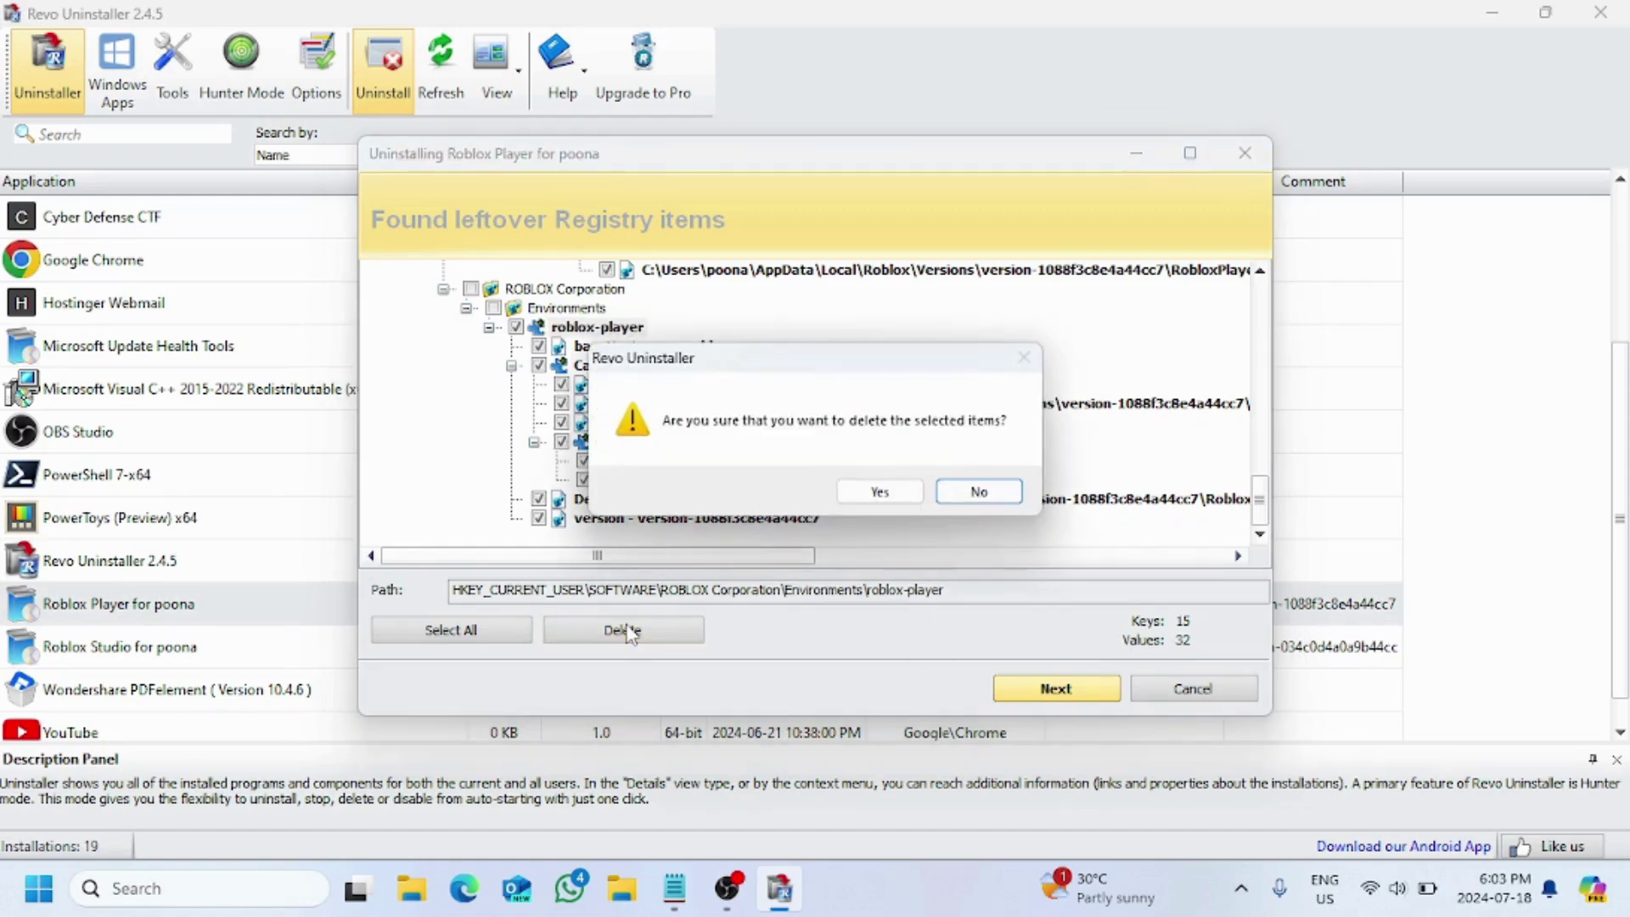
left_click(885, 491)
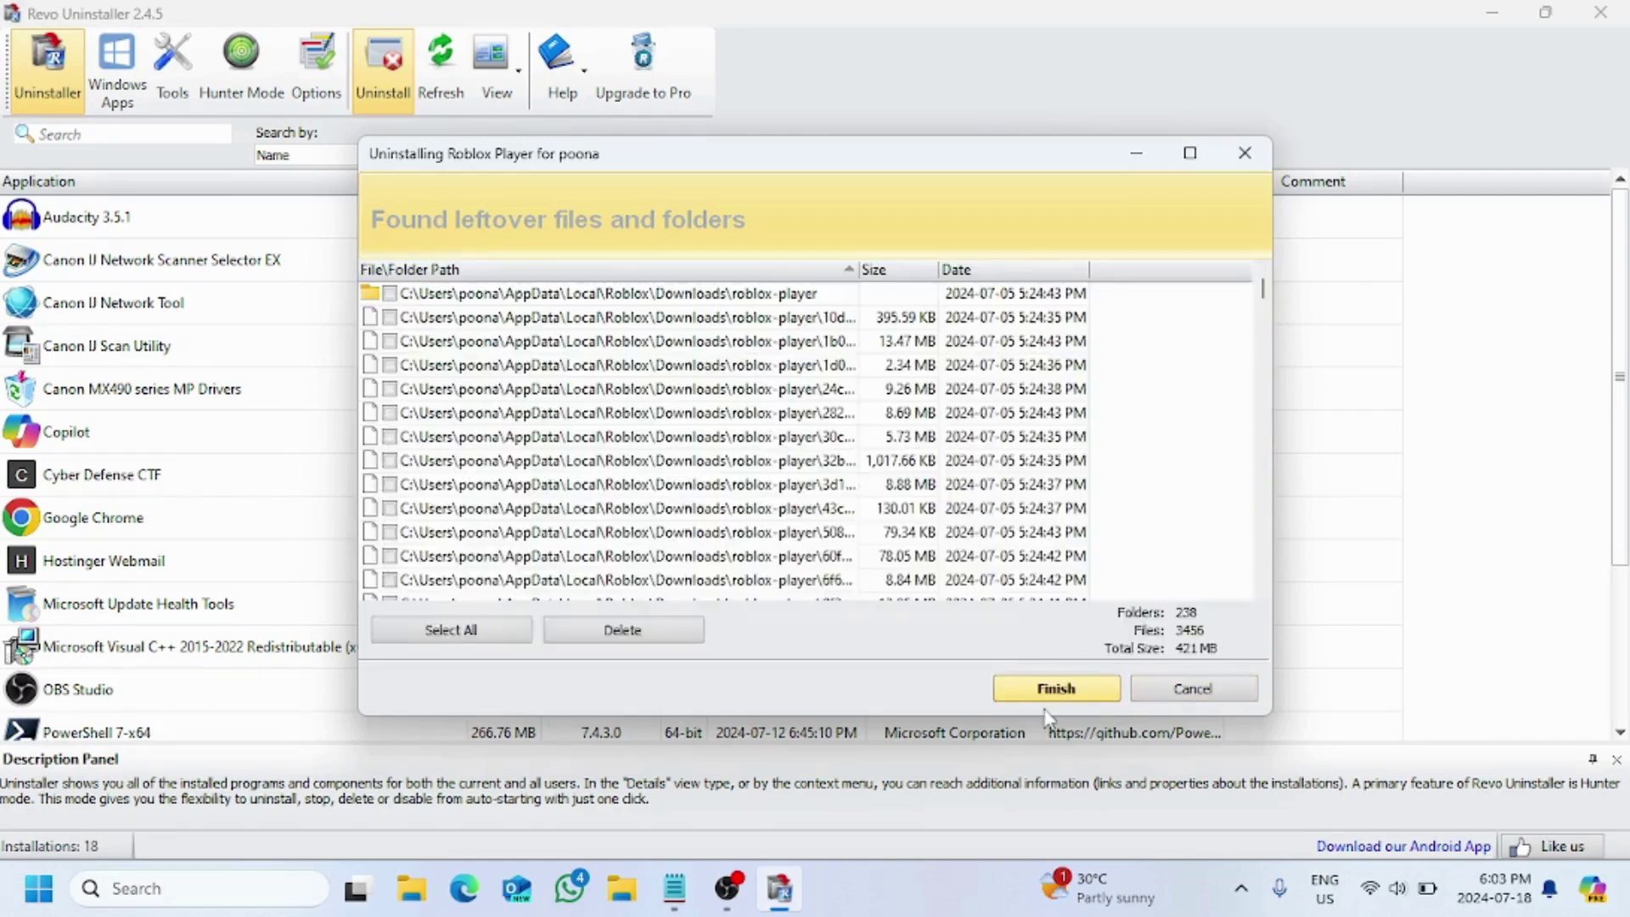
- Delete all of Roblox Player's leftover files and folders and finish the uninstall wizard
left_click(466, 645)
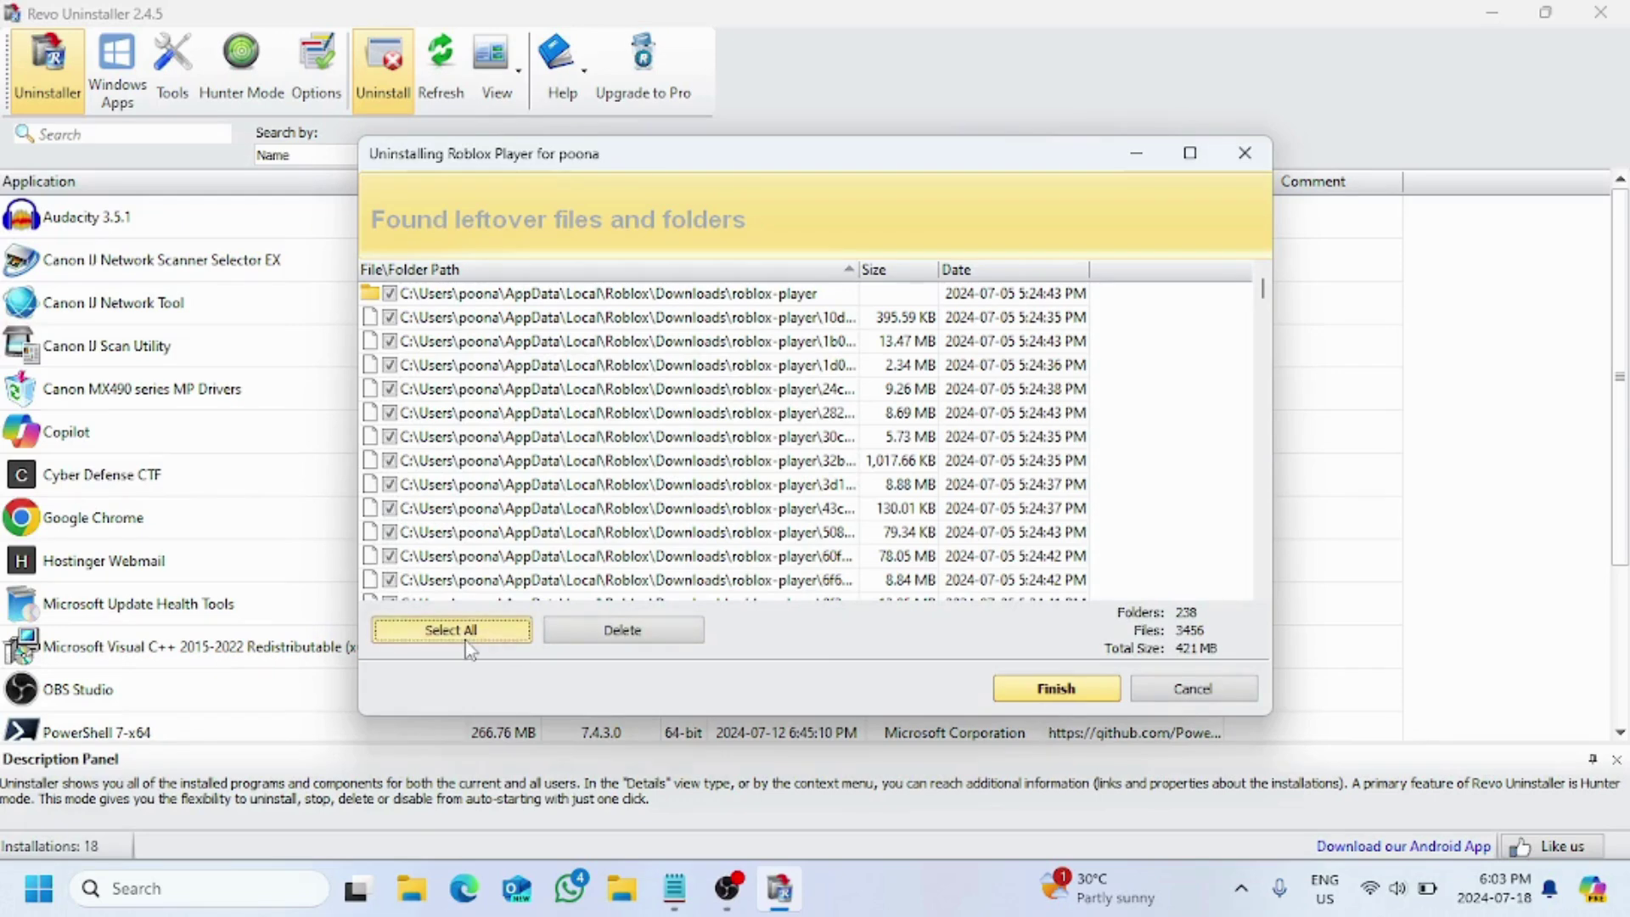
left_click(612, 648)
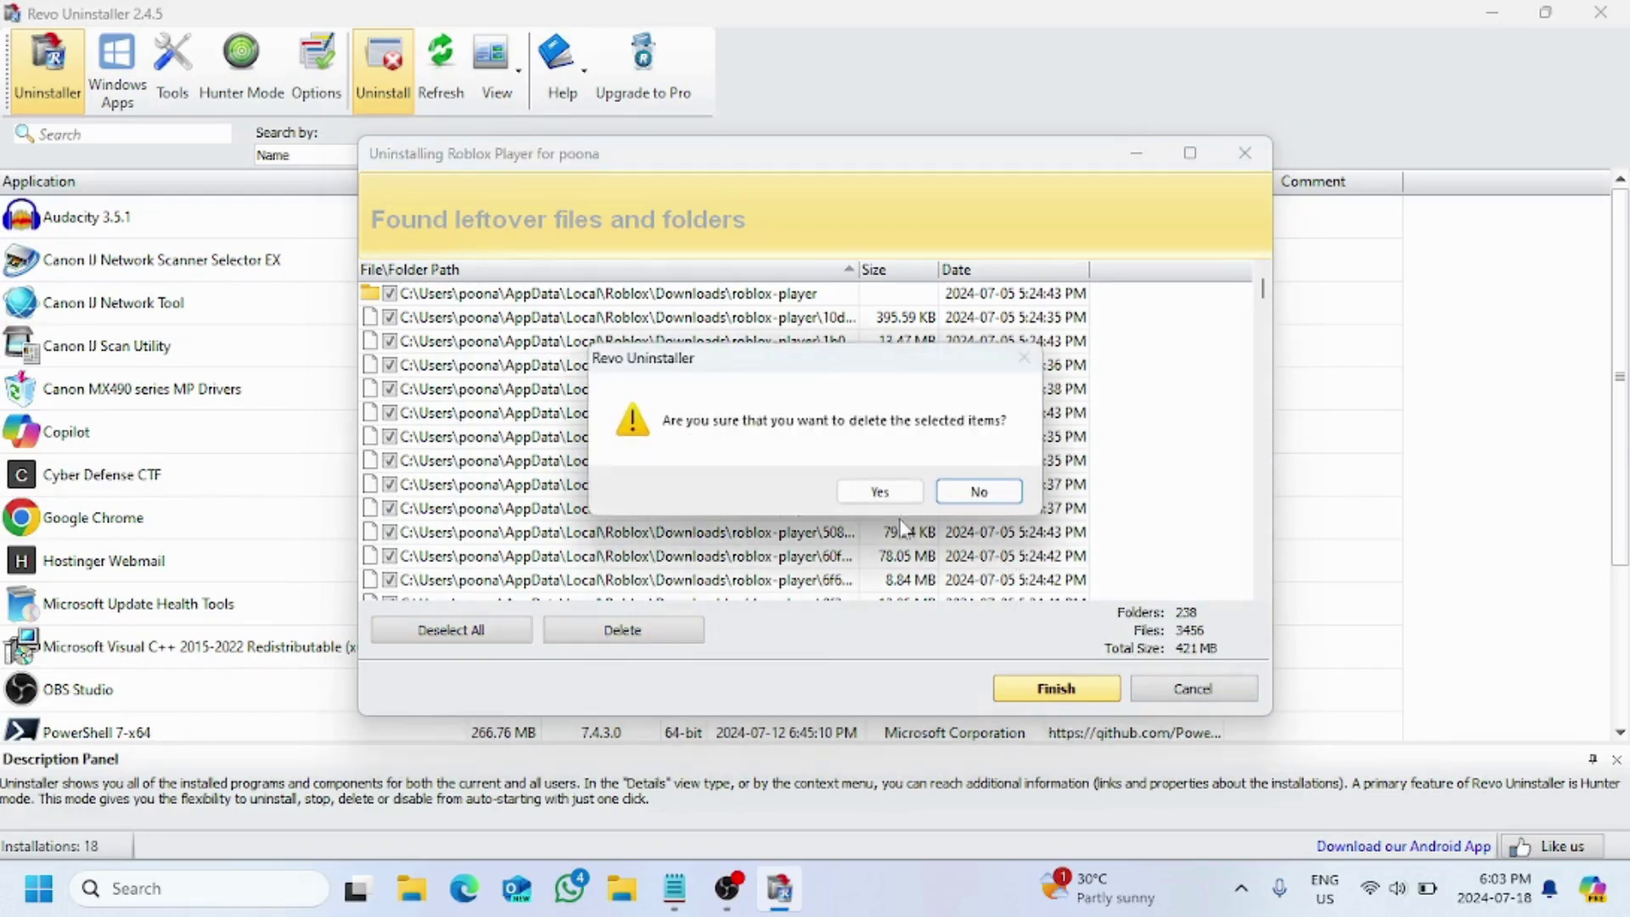
left_click(891, 499)
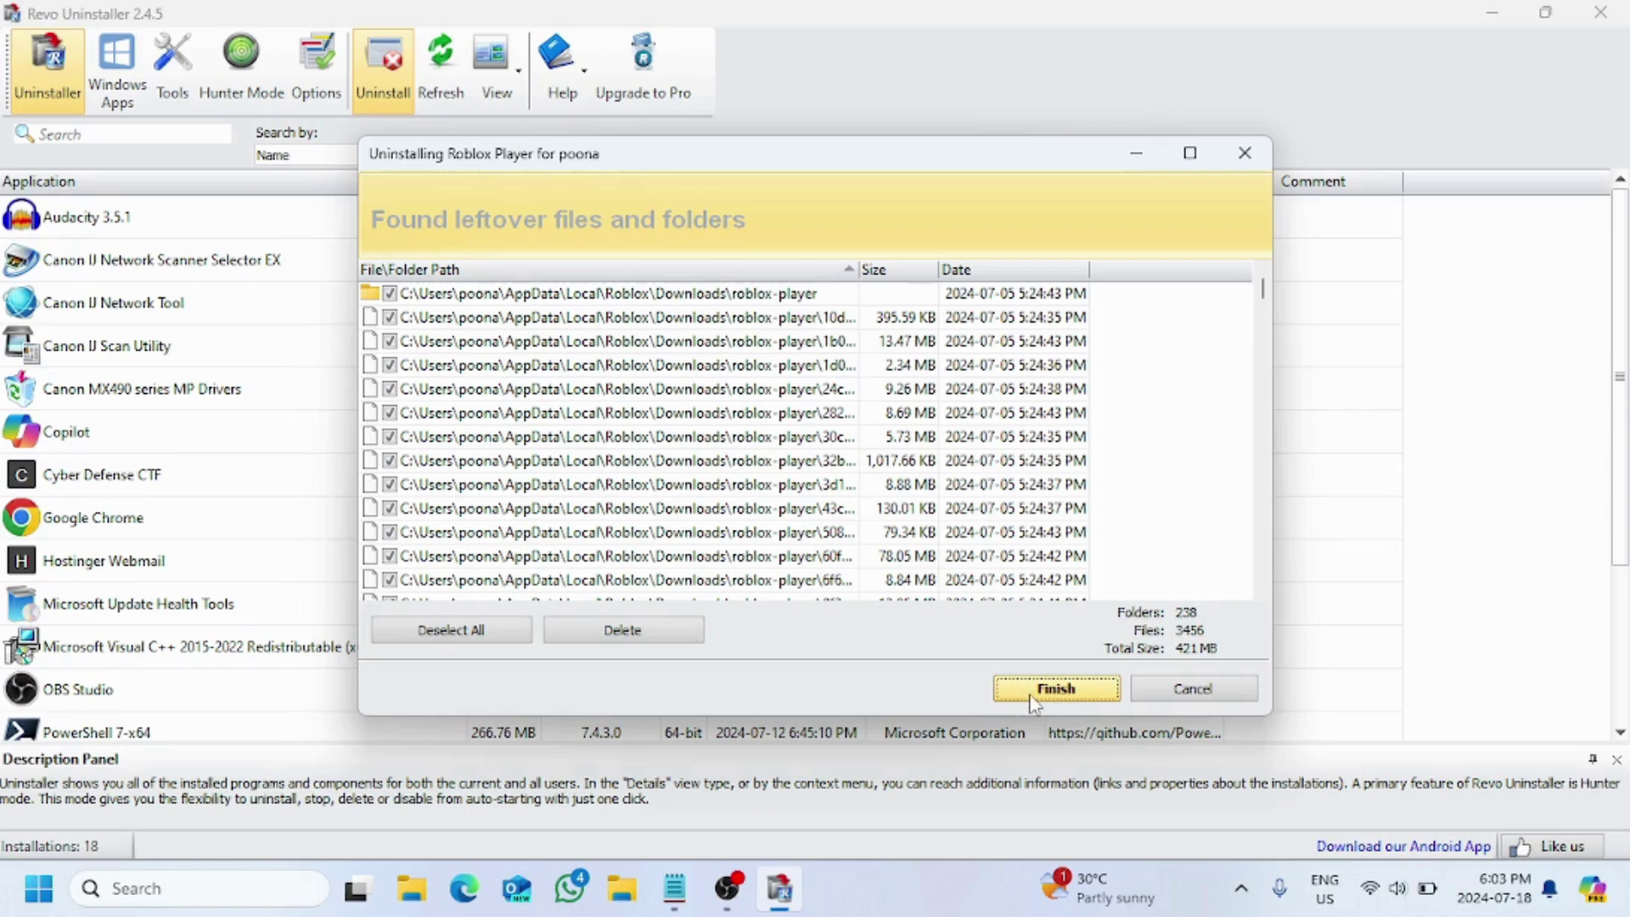
left_click(1025, 695)
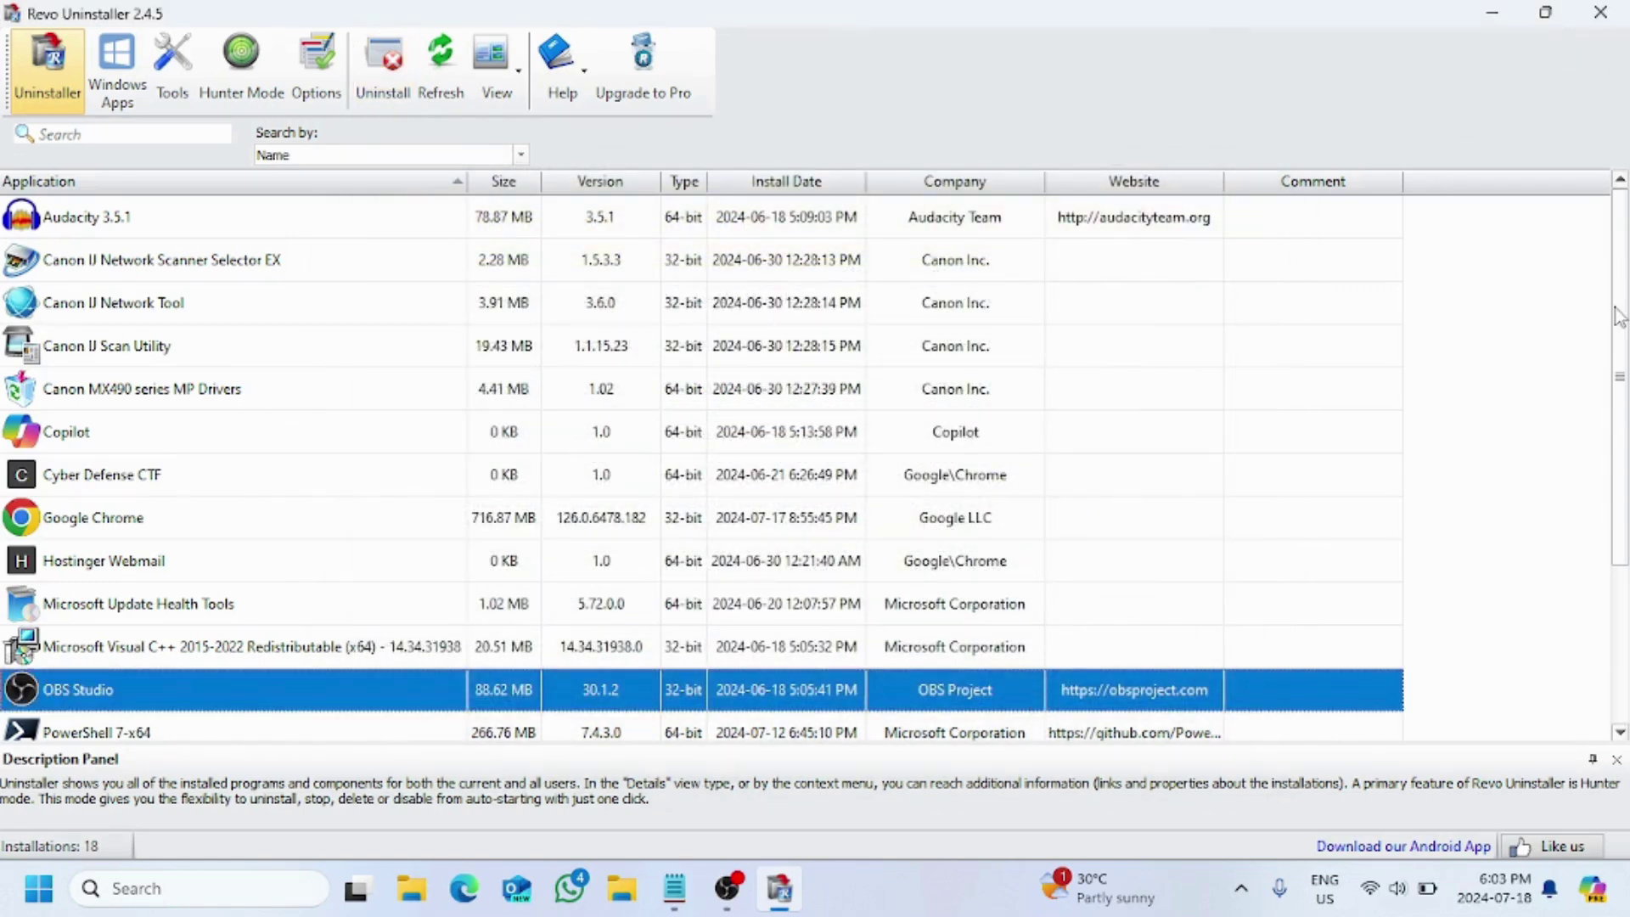
left_click_drag(1621, 322, 1614, 446)
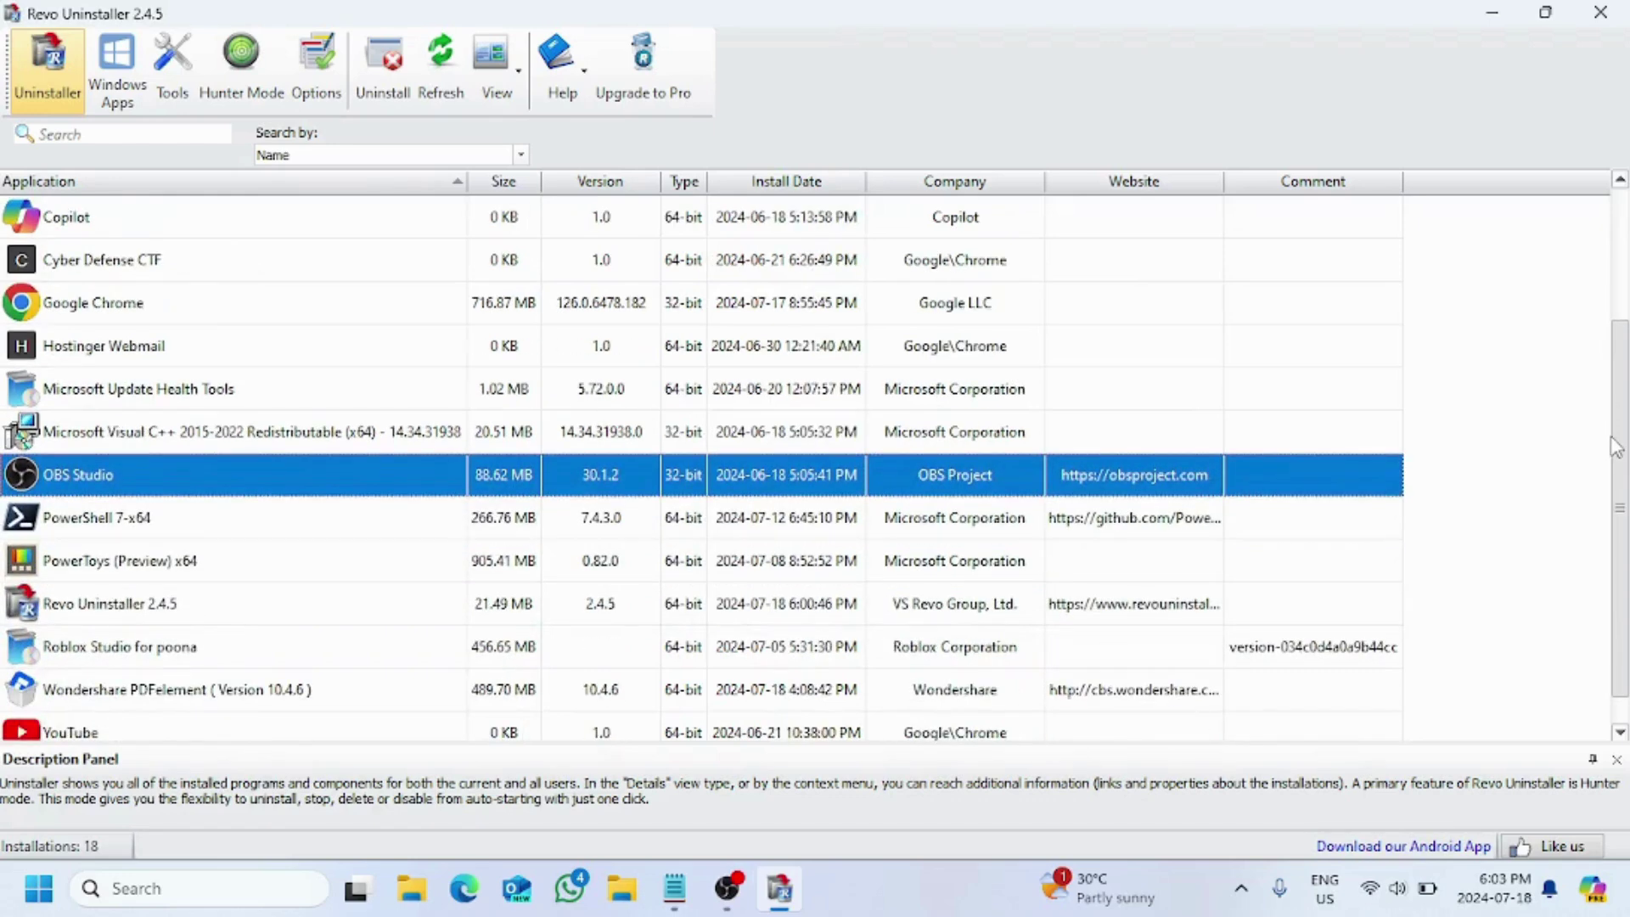
- Start uninstalling Roblox Studio for poona in Revo Uninstaller, confirming Continue
left_click(783, 656)
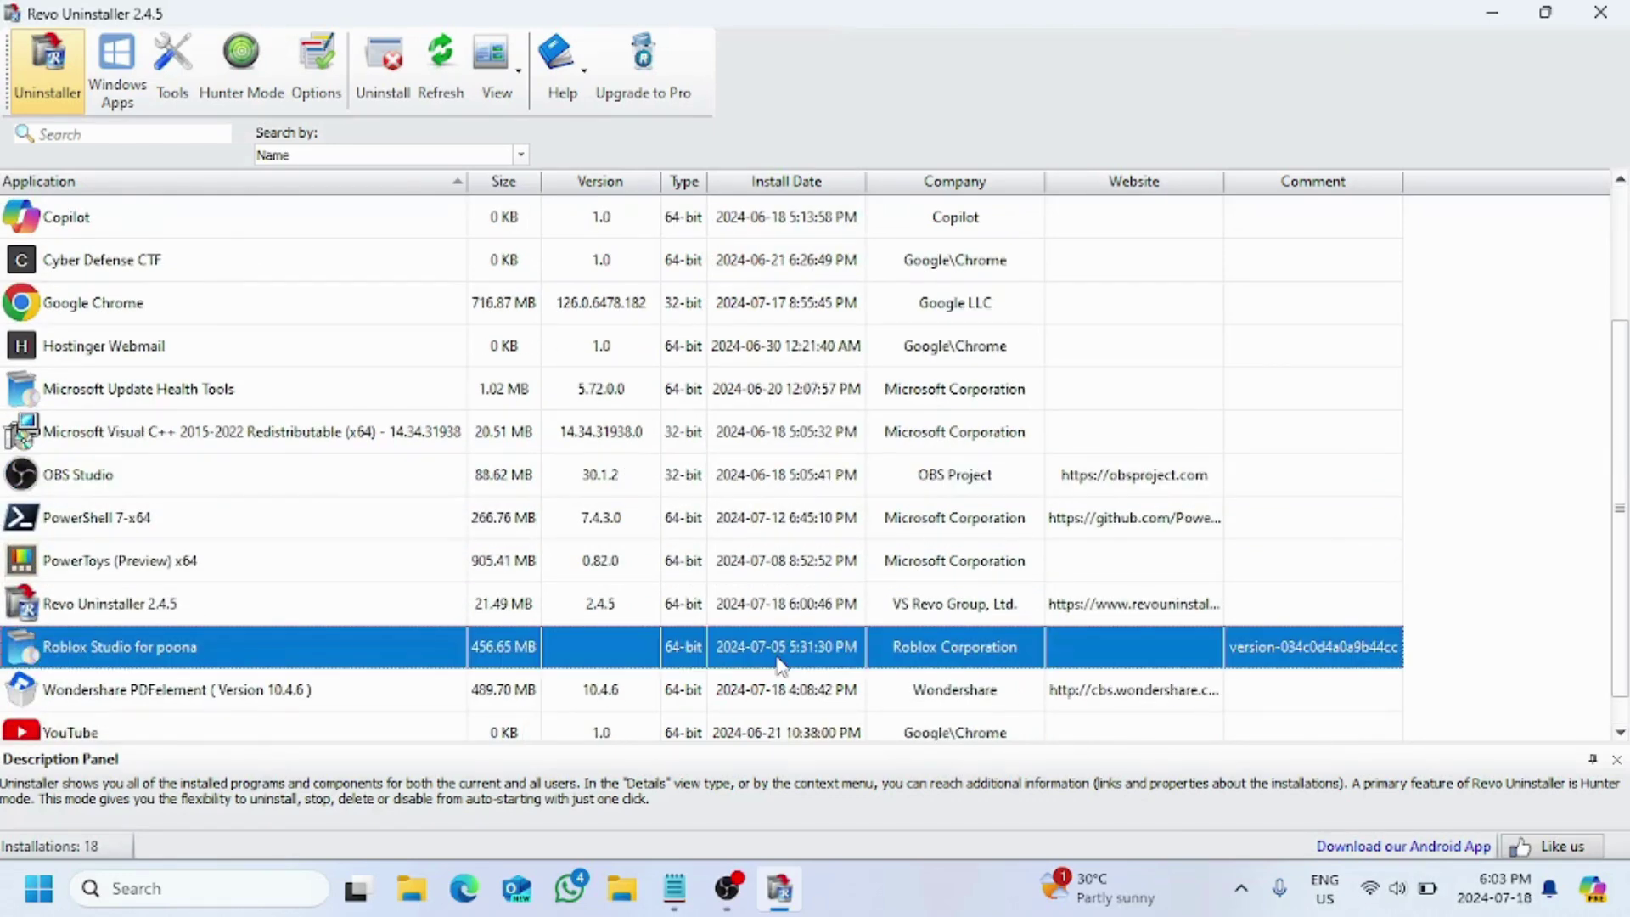
left_click(388, 74)
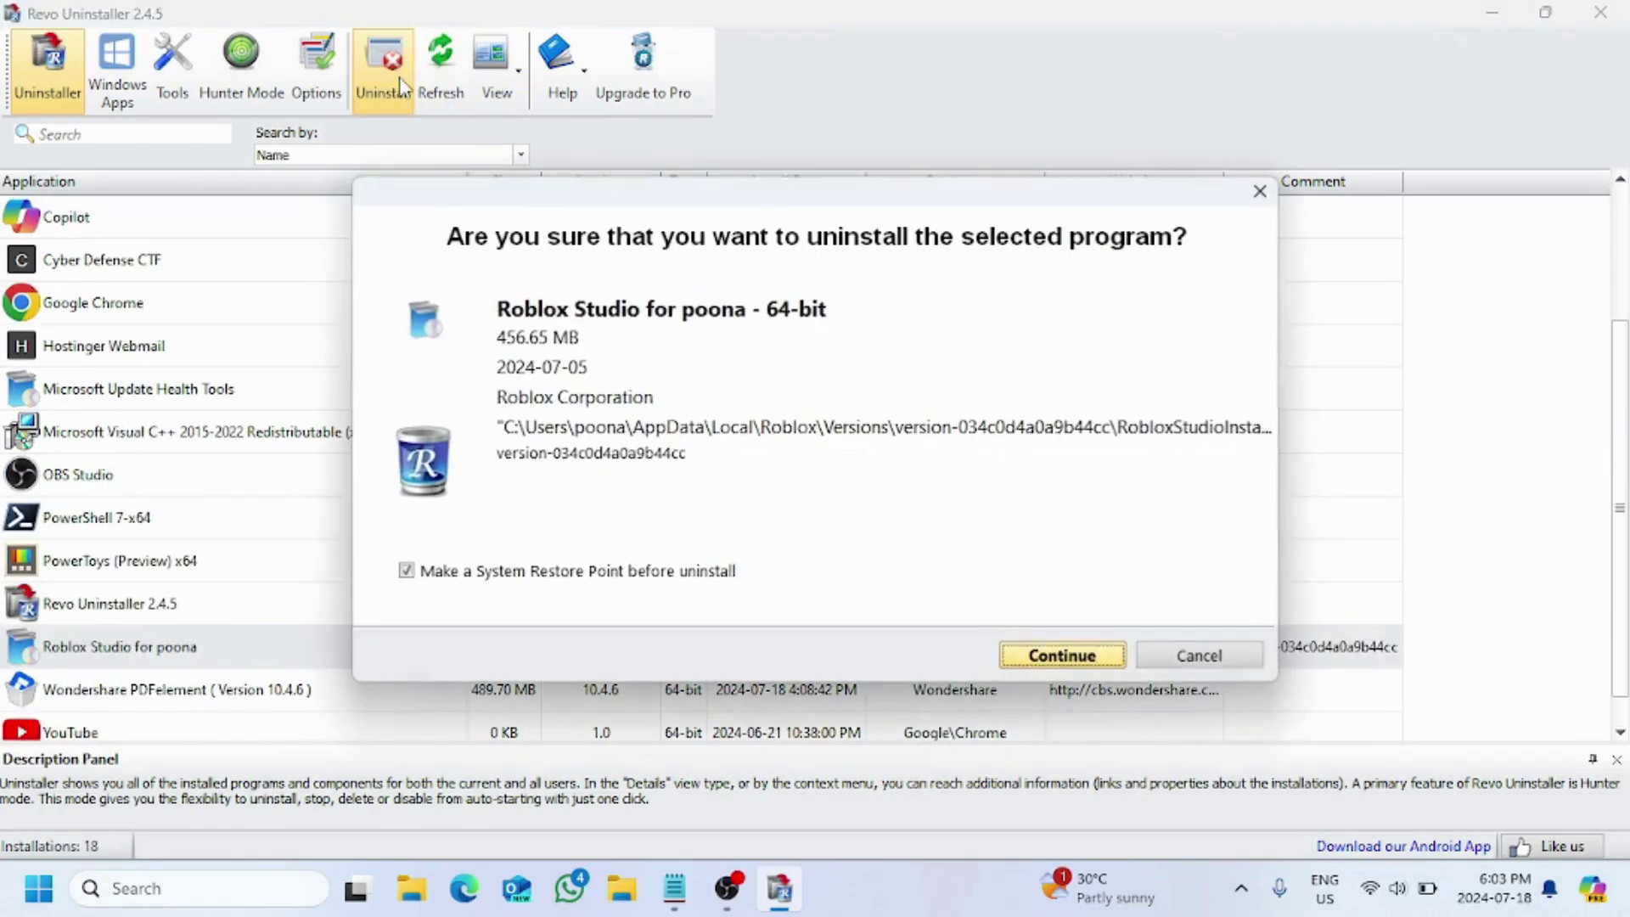
left_click(1039, 658)
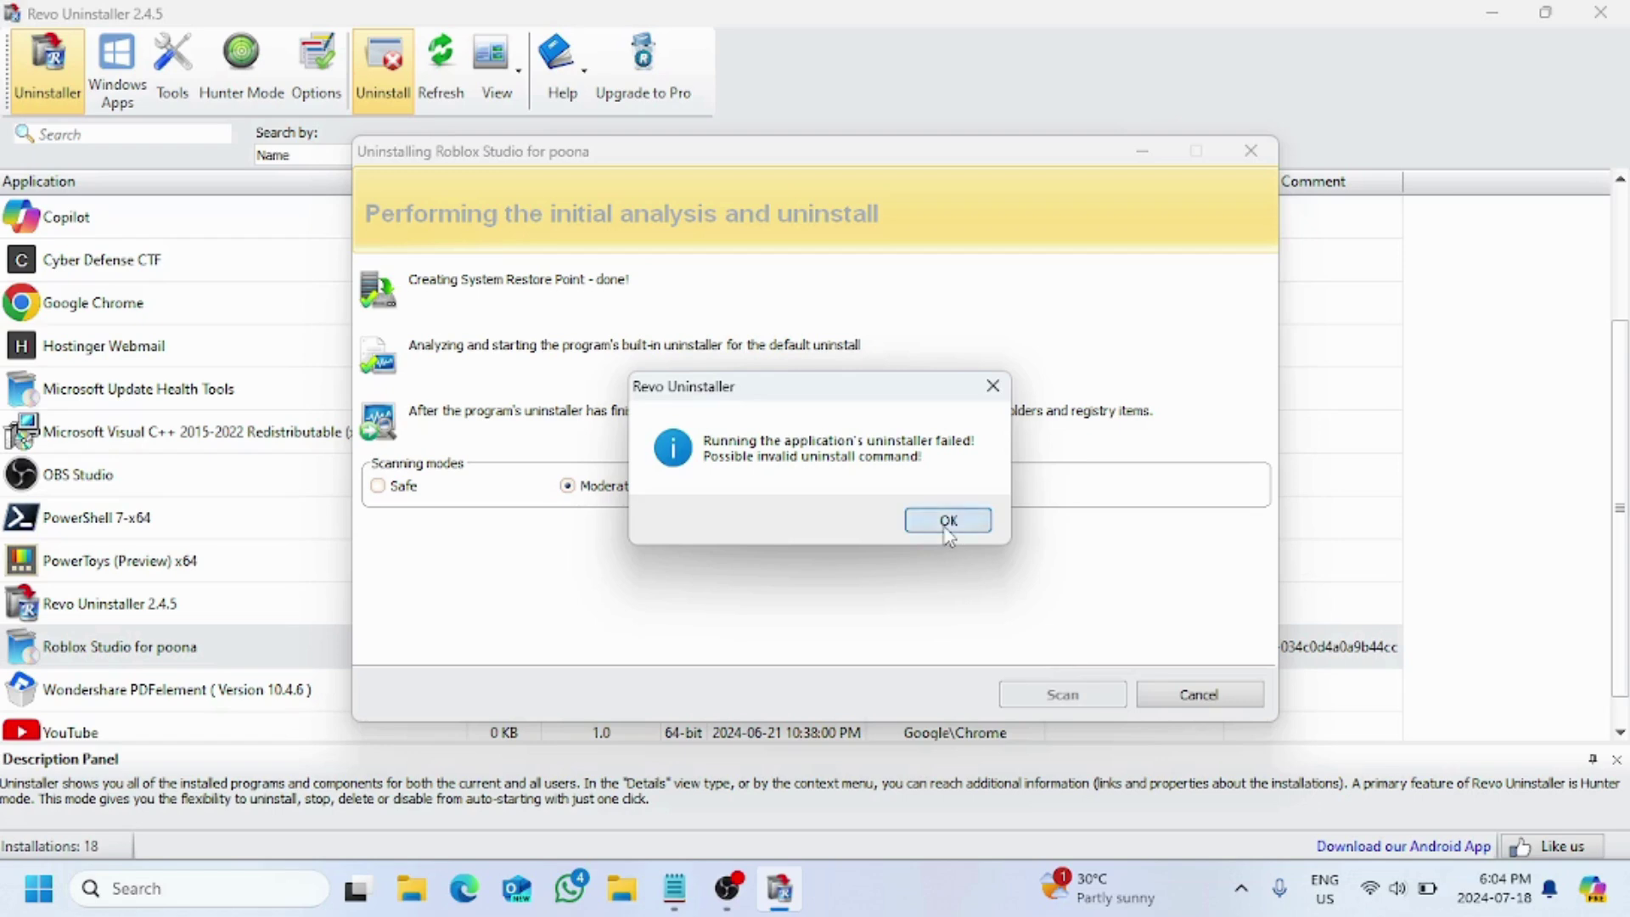
- Dismiss the uninstaller failure message and scan for Roblox Studio leftovers
left_click(946, 522)
left_click(1050, 697)
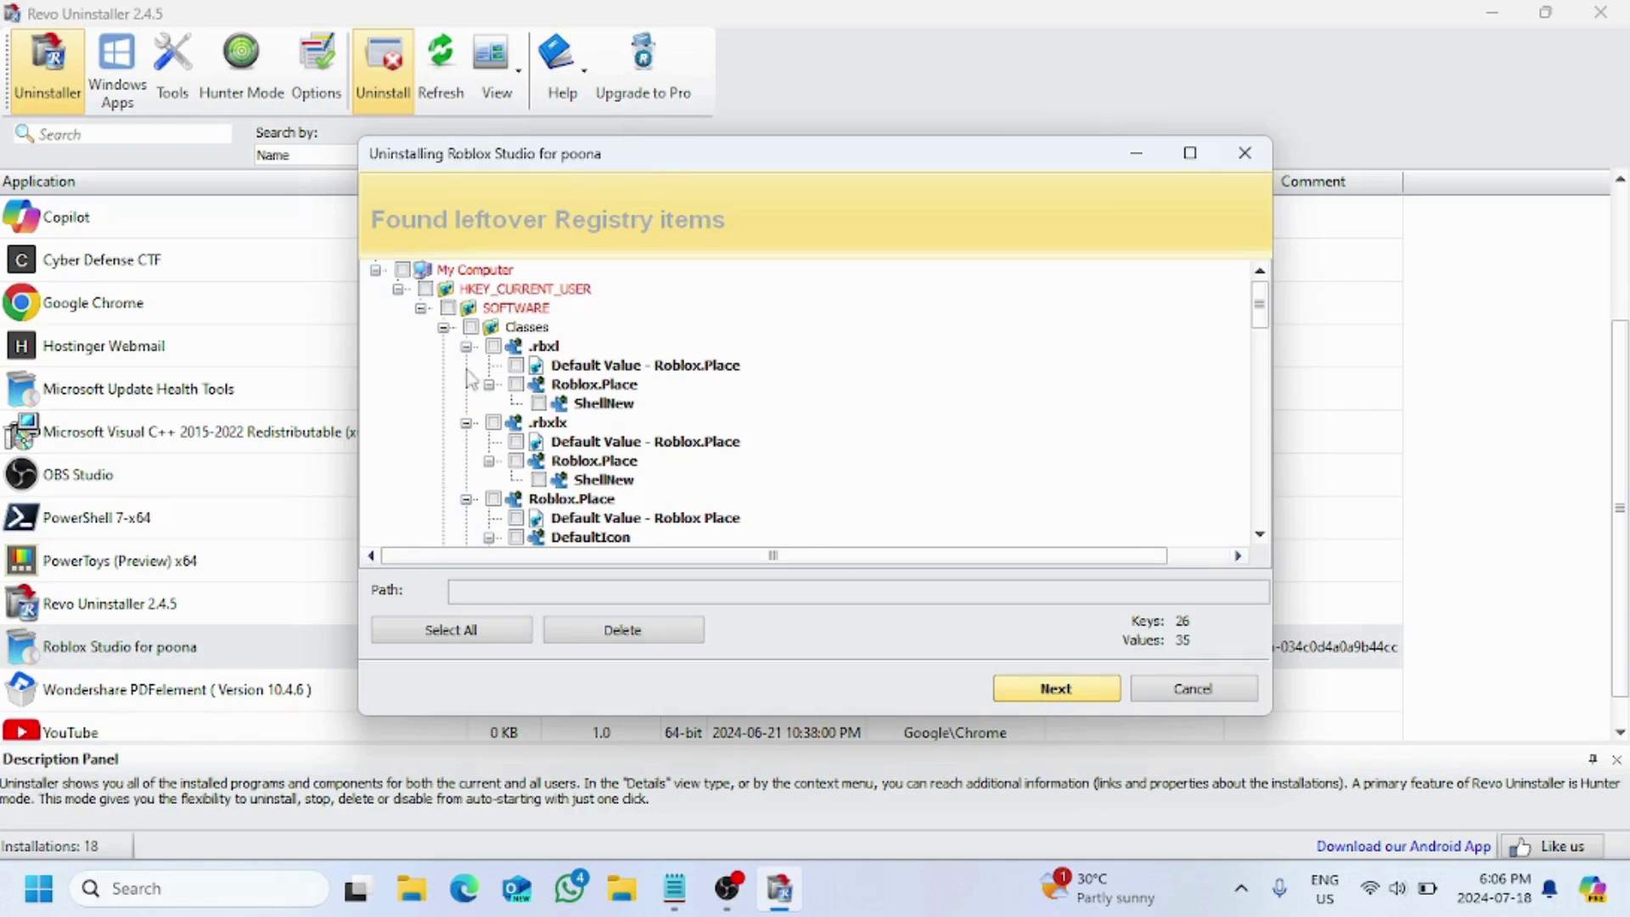
- Mark the .rbxl, .rbxlx and Roblox.Place leftover registry keys for deletion
left_click(493, 346)
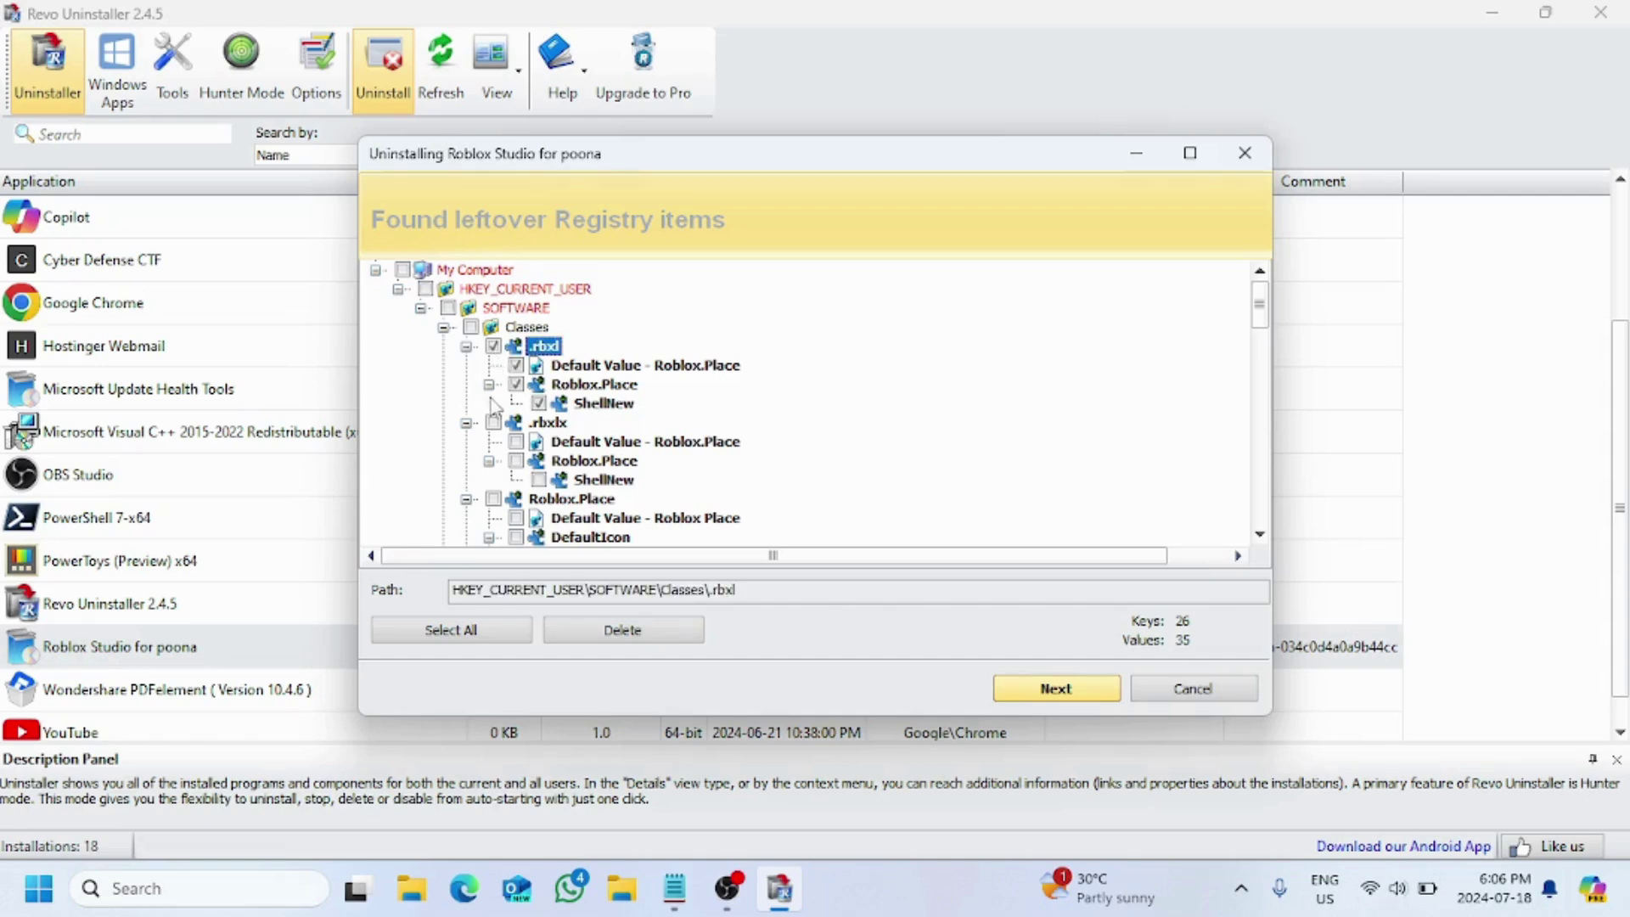
left_click(492, 423)
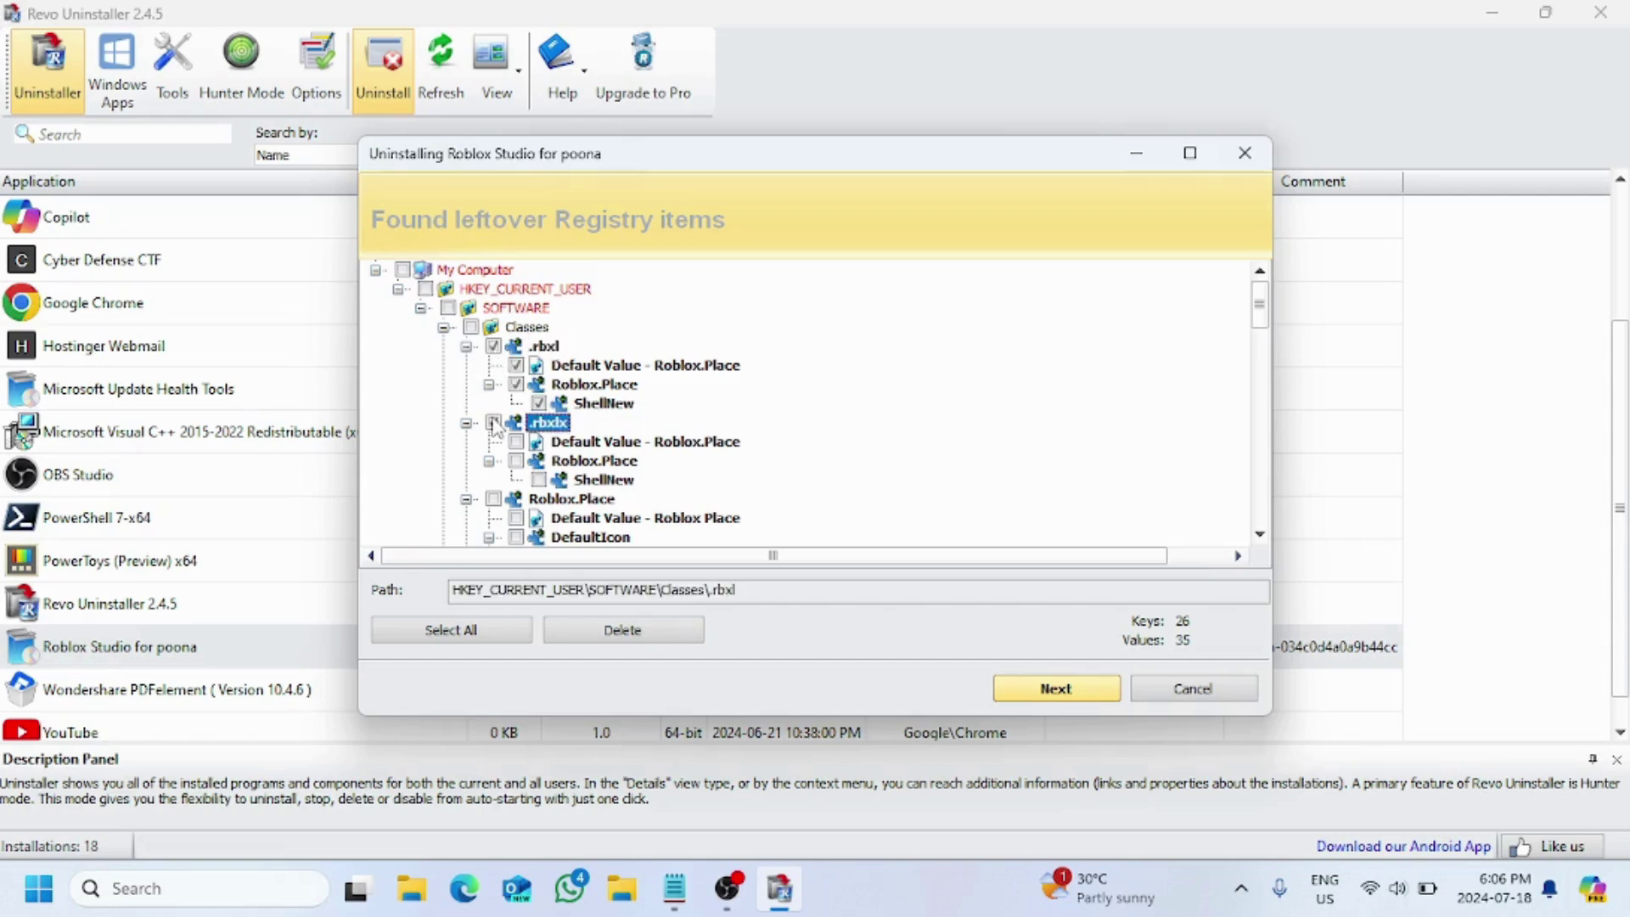
left_click(493, 499)
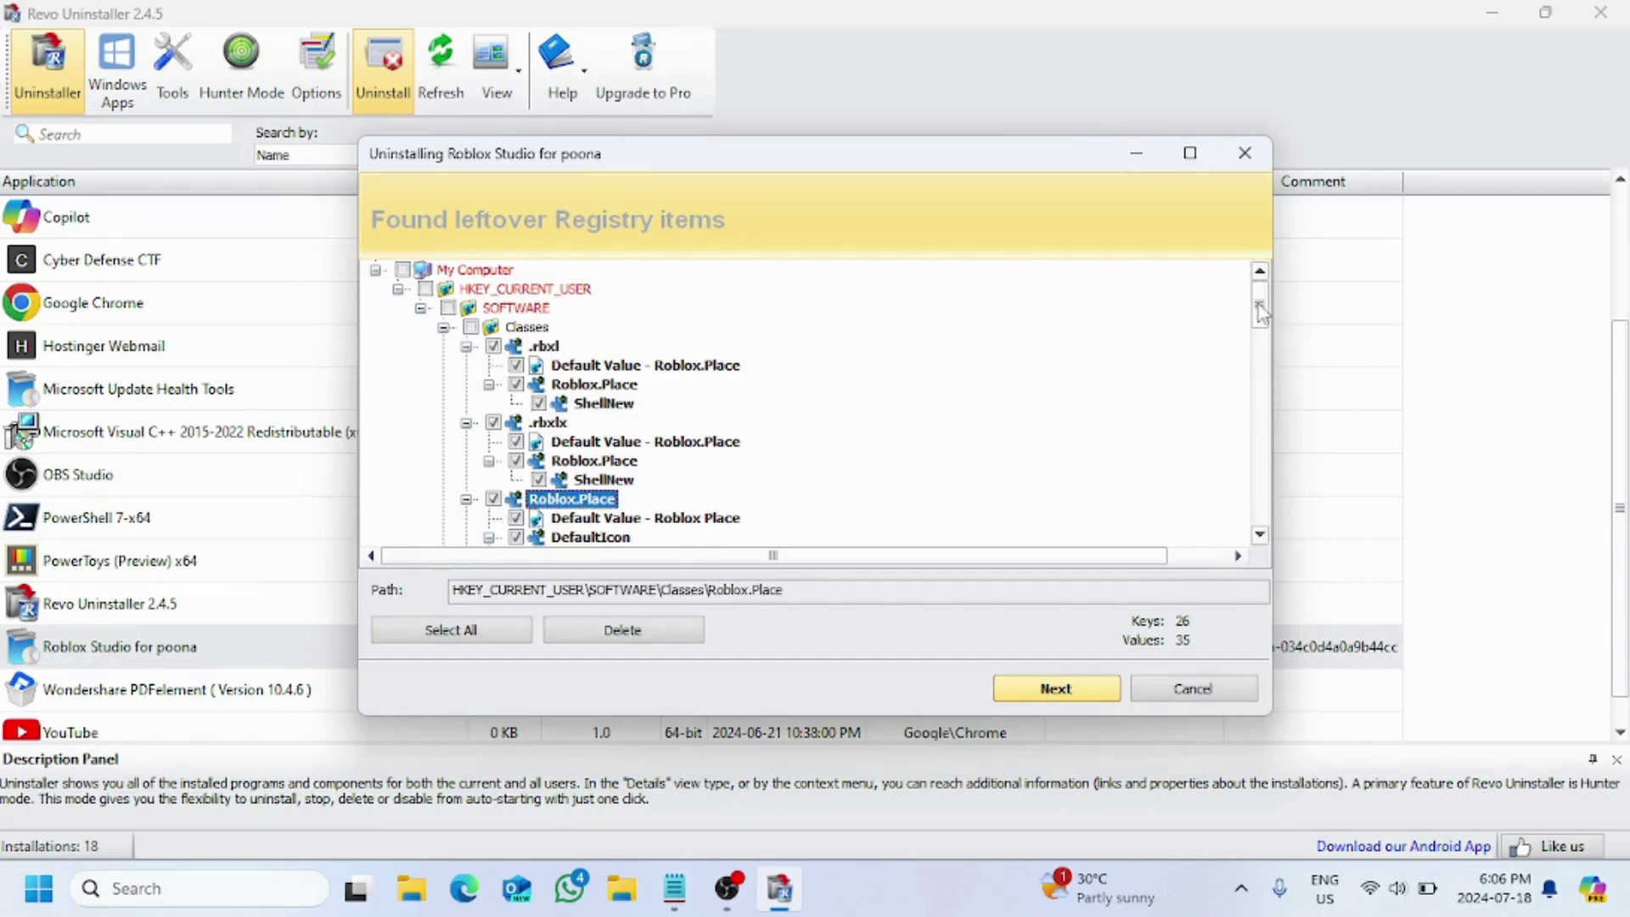